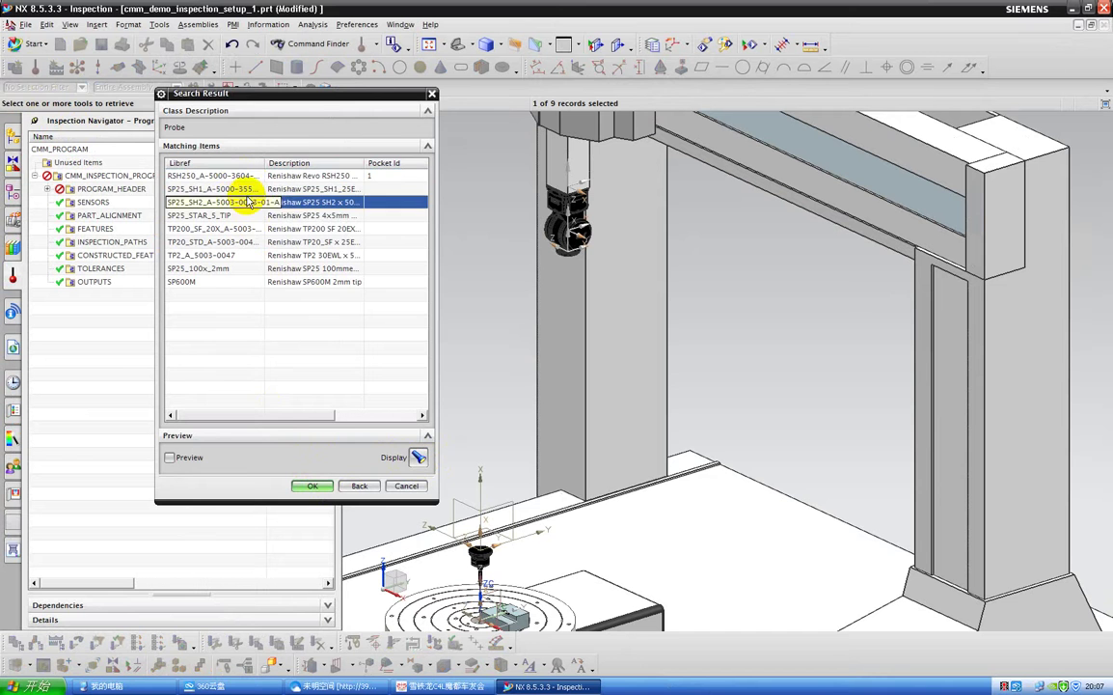
# Try to retrieve the Renishaw SP25 SH2 probe from the tool library
pyautogui.click(307, 486)
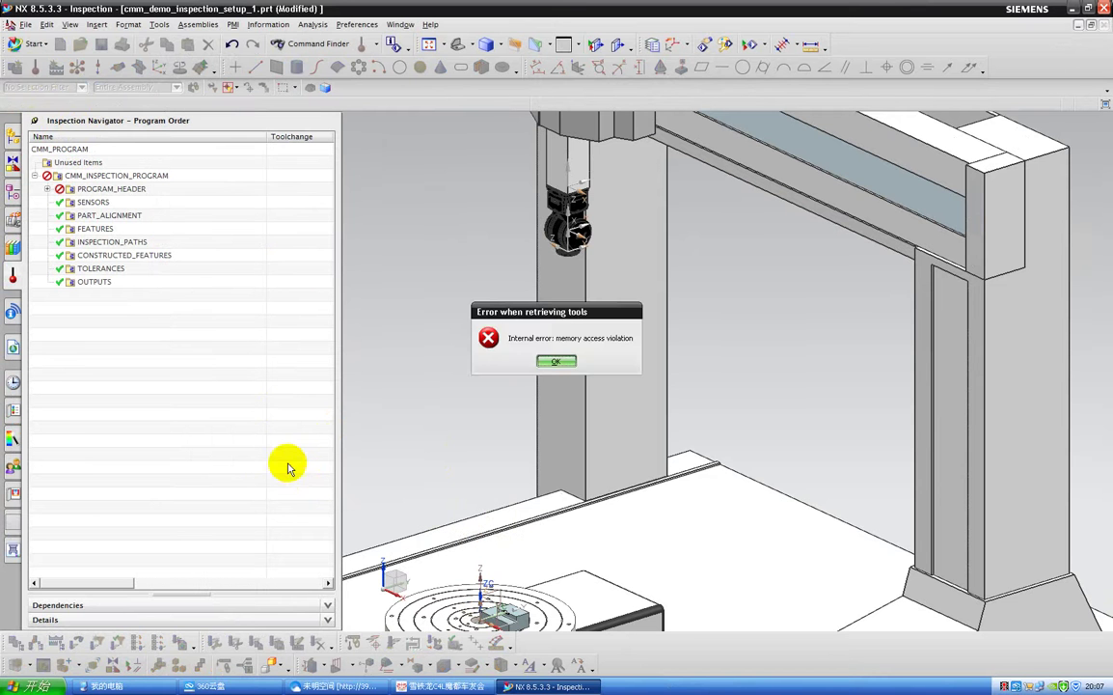
pyautogui.click(546, 362)
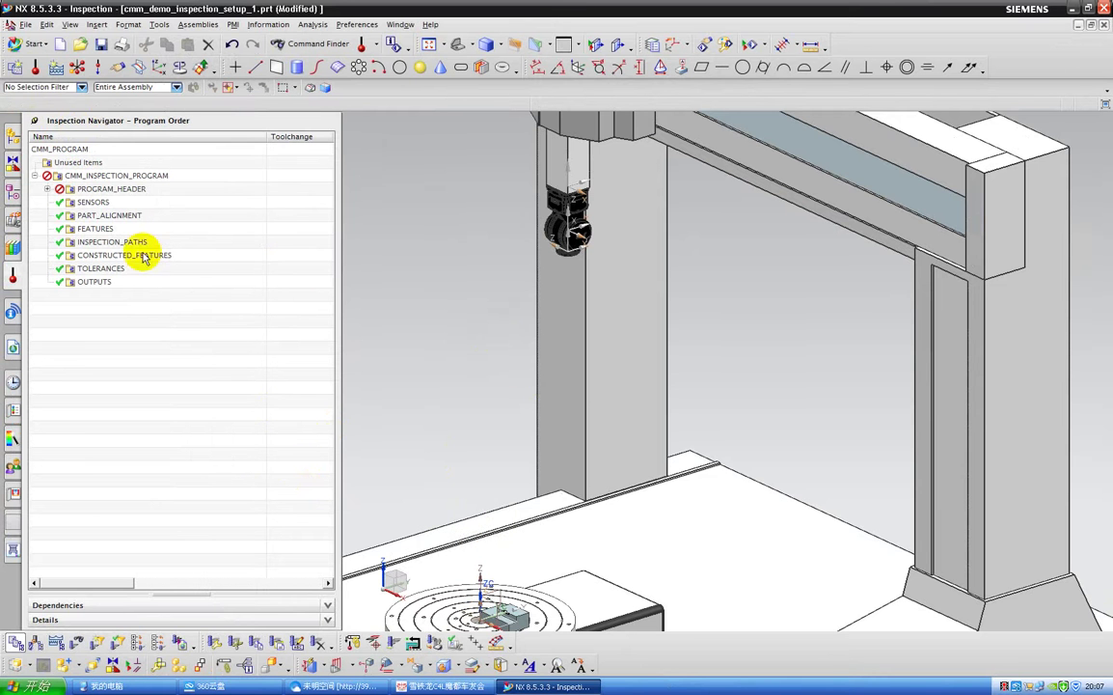
# Switch the Inspection Navigator to the machine view and examine the machine's top-level nodes
pyautogui.rightClick(50, 306)
pyautogui.click(87, 334)
pyautogui.click(35, 162)
pyautogui.click(36, 189)
pyautogui.click(35, 188)
pyautogui.click(35, 162)
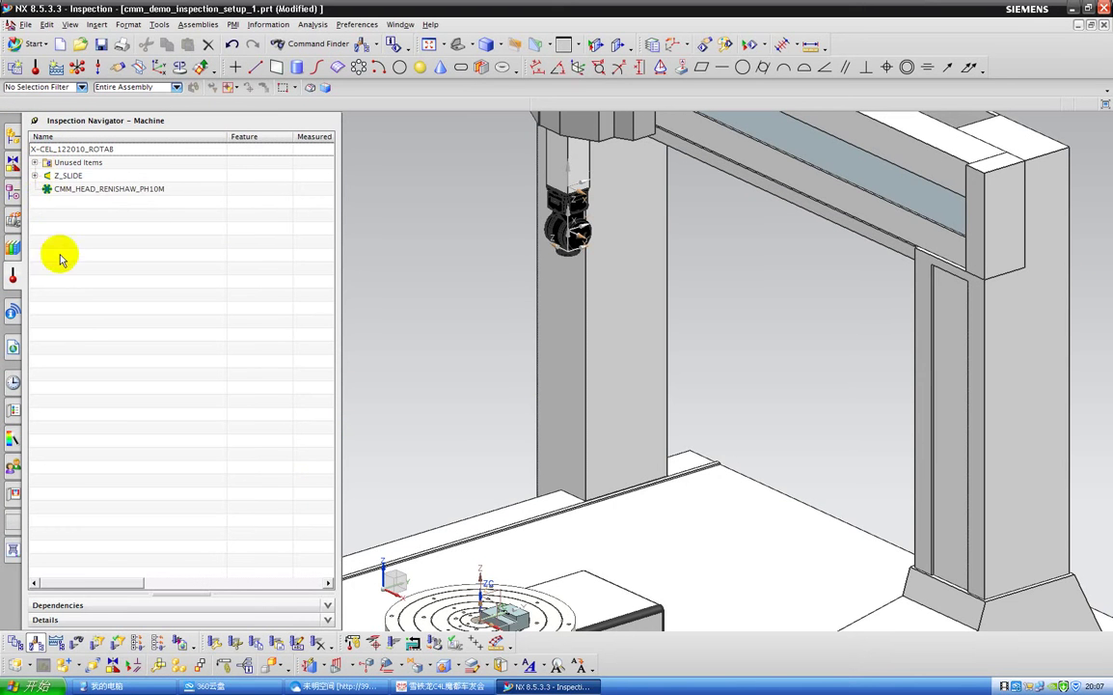
# Try to save all open files
pyautogui.click(27, 25)
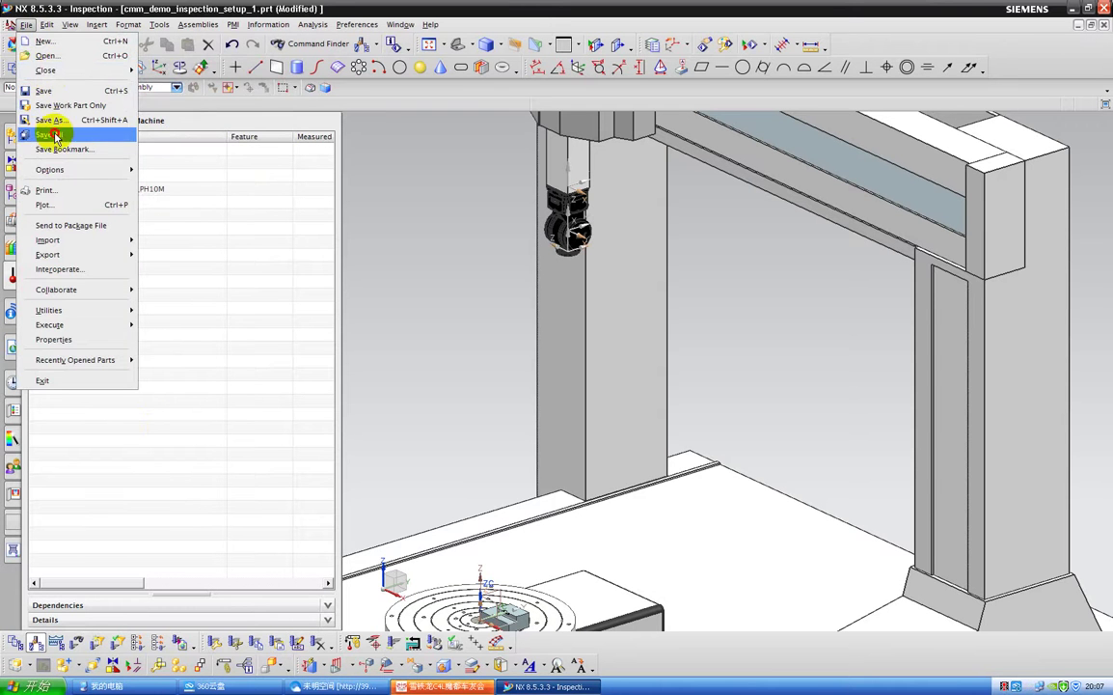
pyautogui.click(51, 124)
pyautogui.click(552, 530)
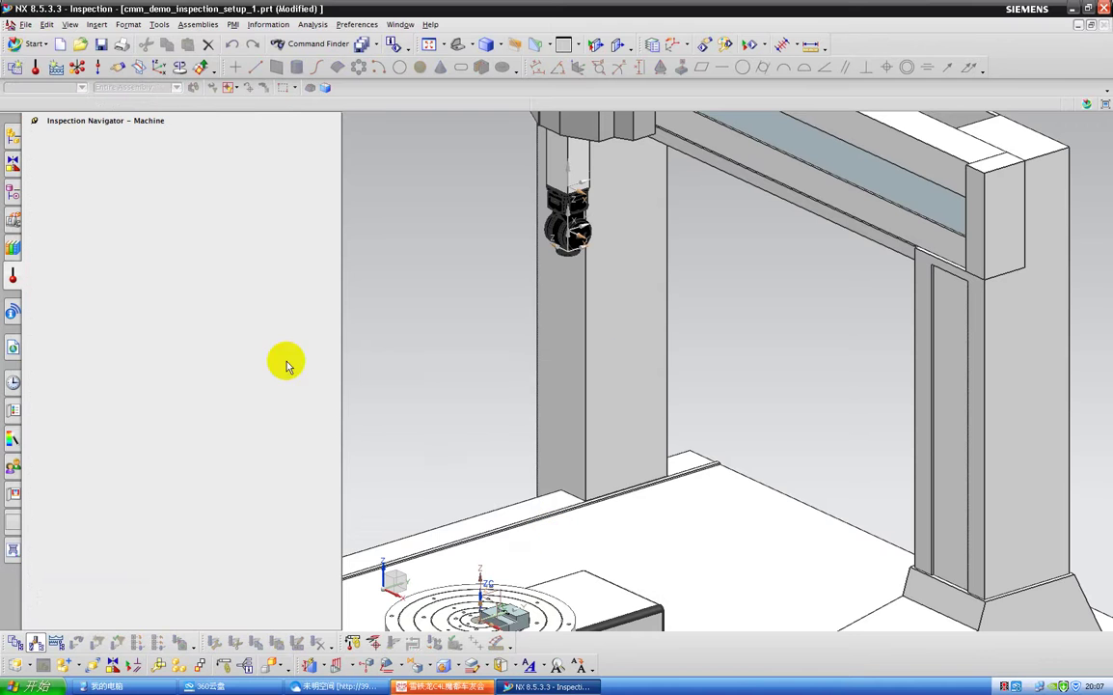
pyautogui.click(551, 366)
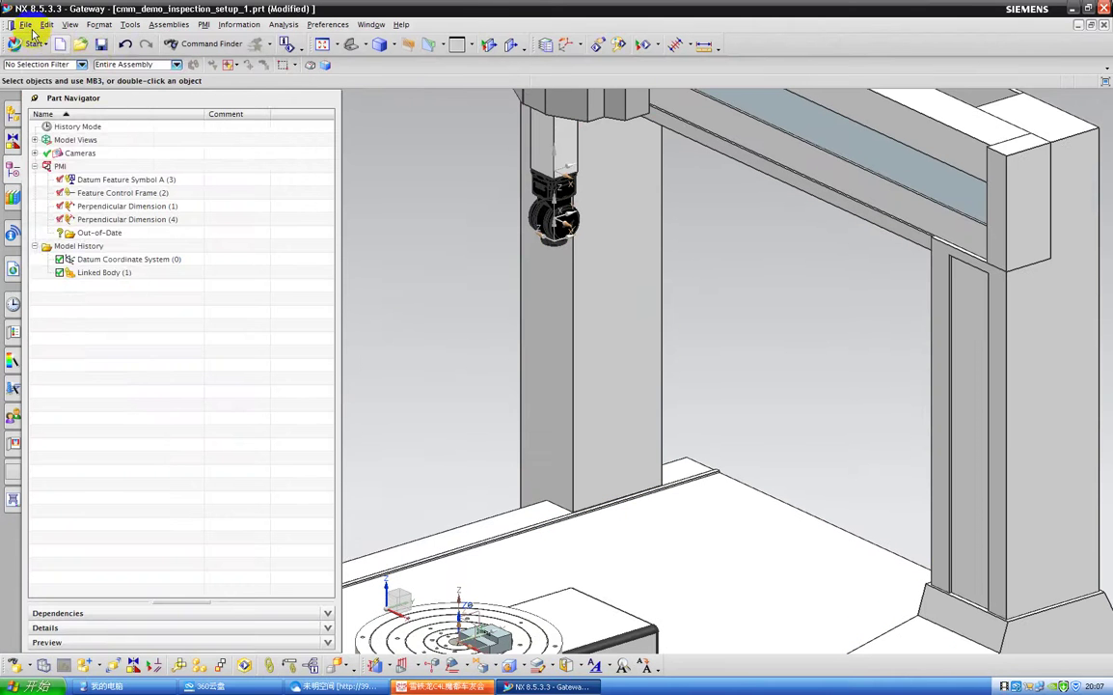
# Switch the cmm_demo_inspection_setup_1 part back to the Inspection application
pyautogui.click(28, 25)
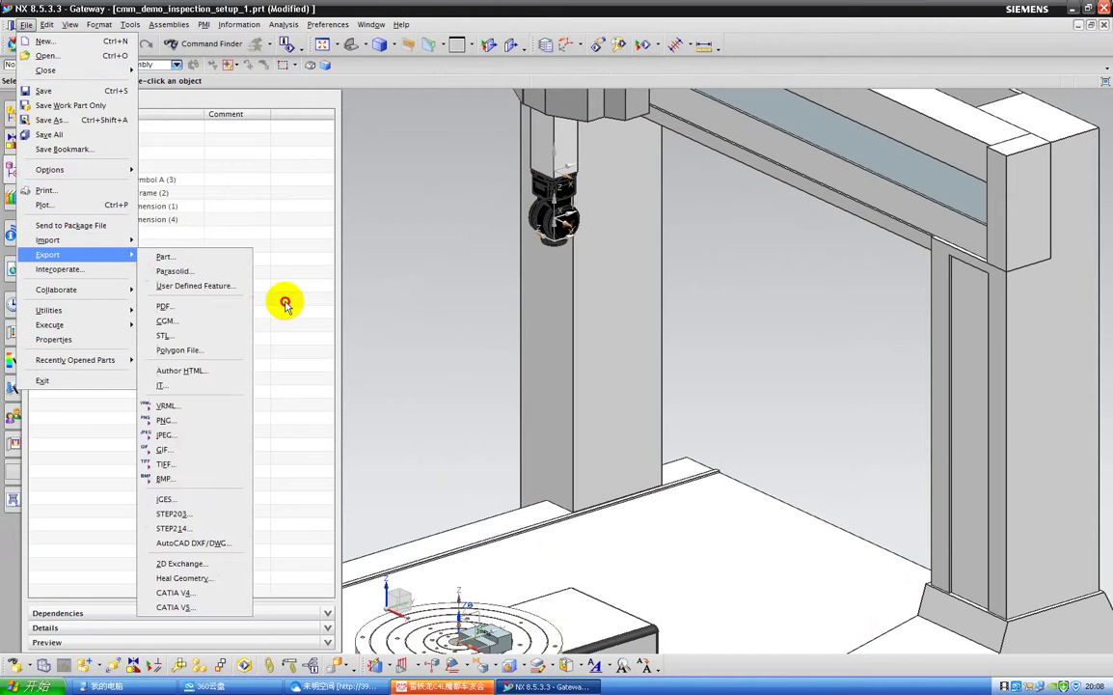
pyautogui.click(129, 331)
pyautogui.click(29, 43)
pyautogui.moveTo(53, 207)
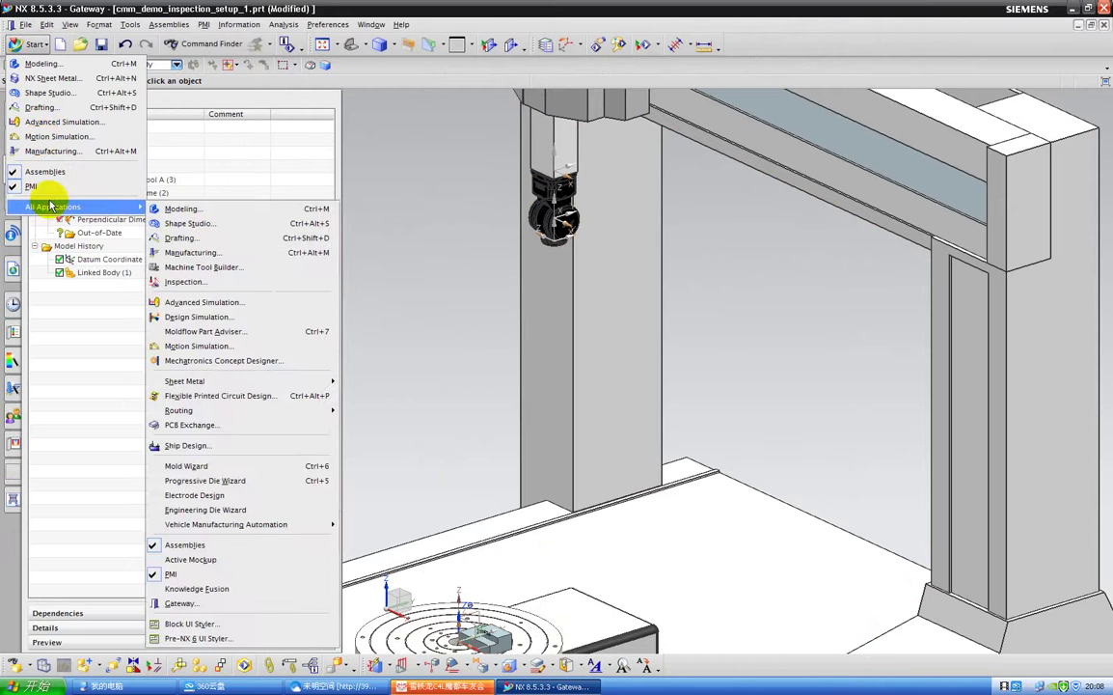
pyautogui.click(186, 284)
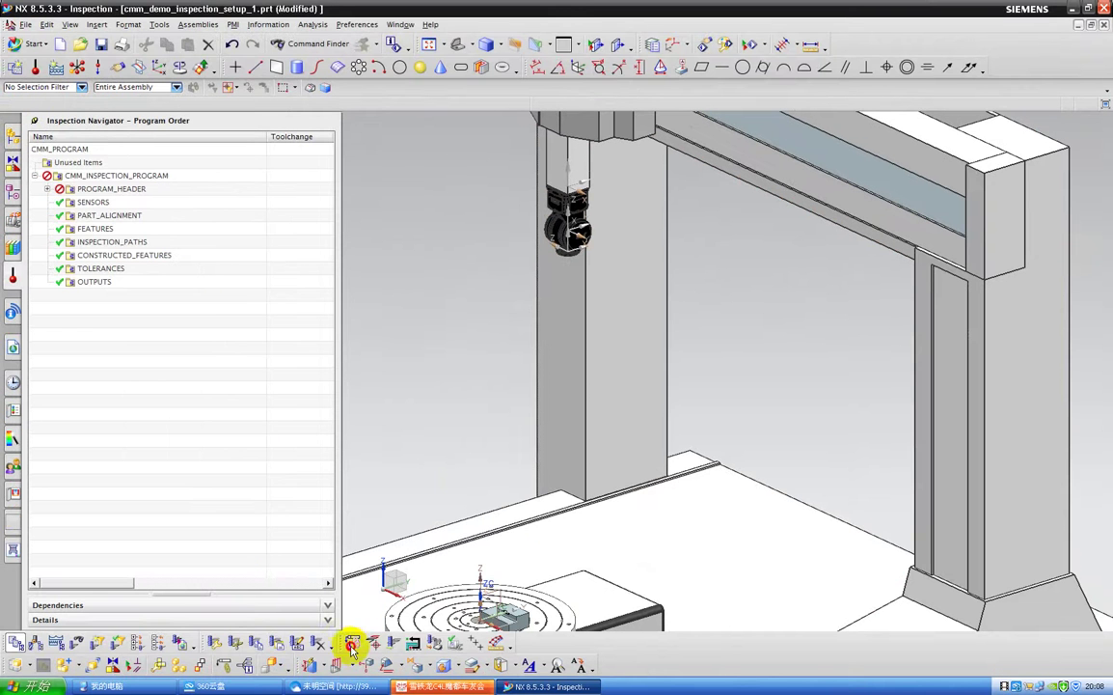
# Try to link PMI to the inspection program with Create Paths set to Yes and Tool set to Auto
pyautogui.click(350, 641)
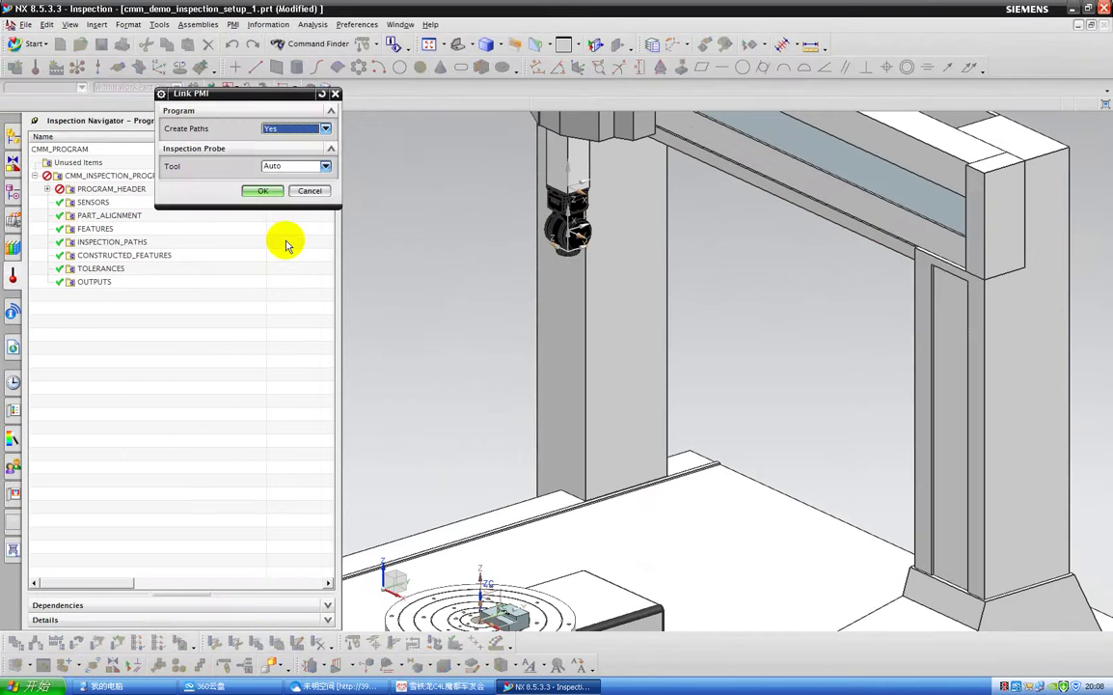
pyautogui.click(263, 190)
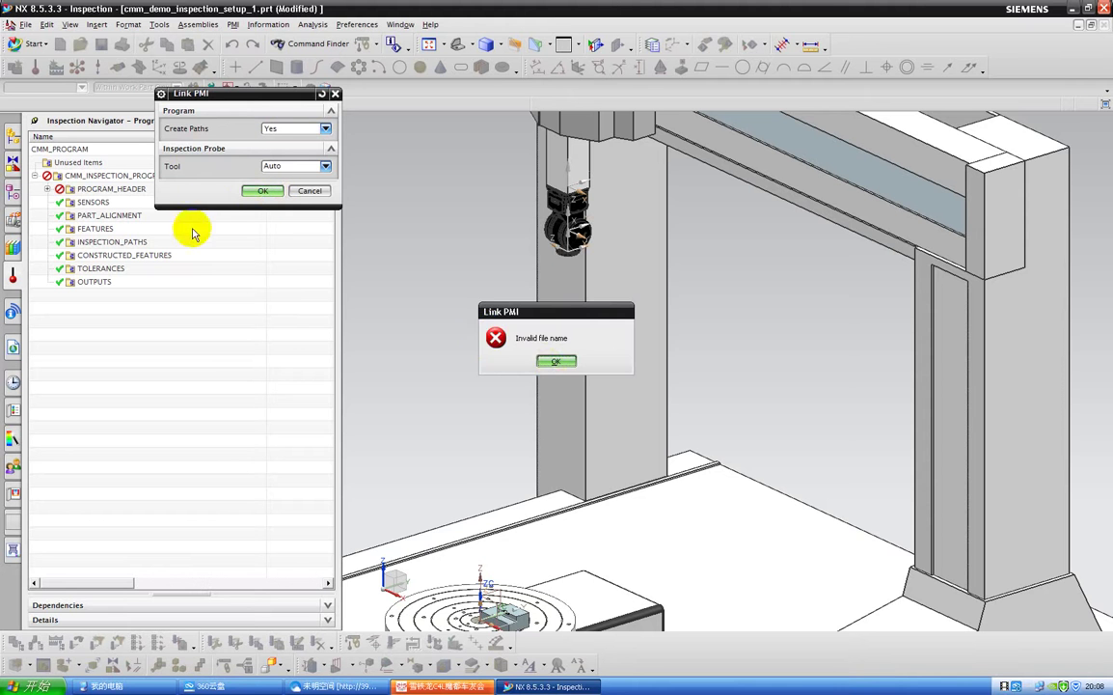
pyautogui.click(555, 359)
pyautogui.click(310, 190)
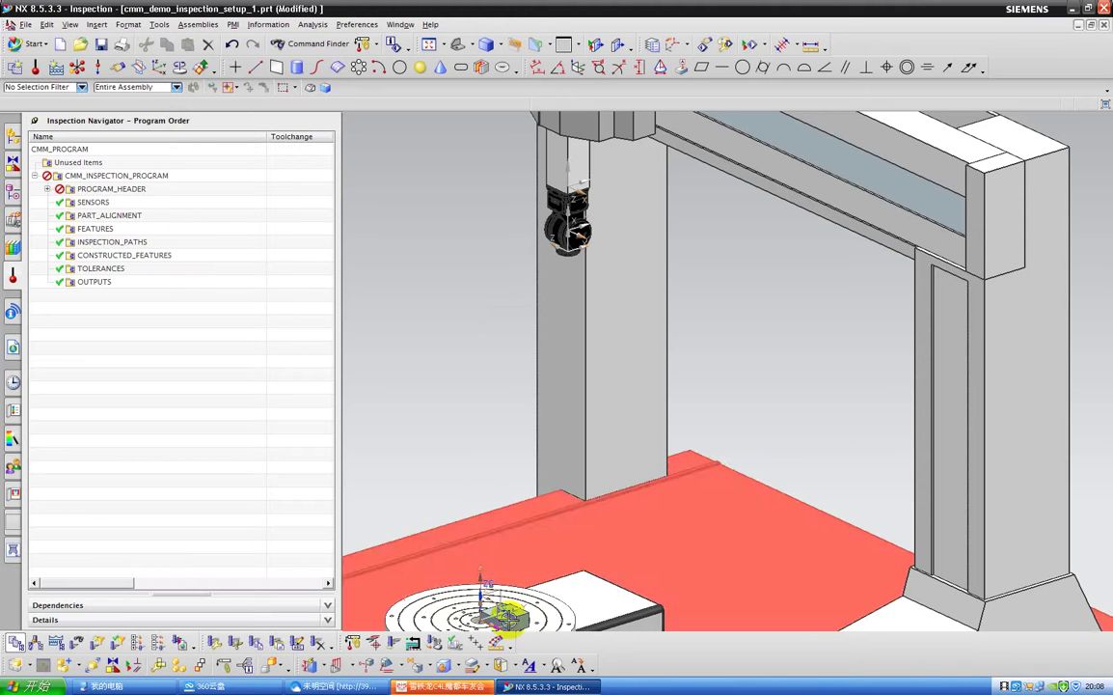
# Try to close the program window
pyautogui.rightClick(532, 688)
pyautogui.click(549, 659)
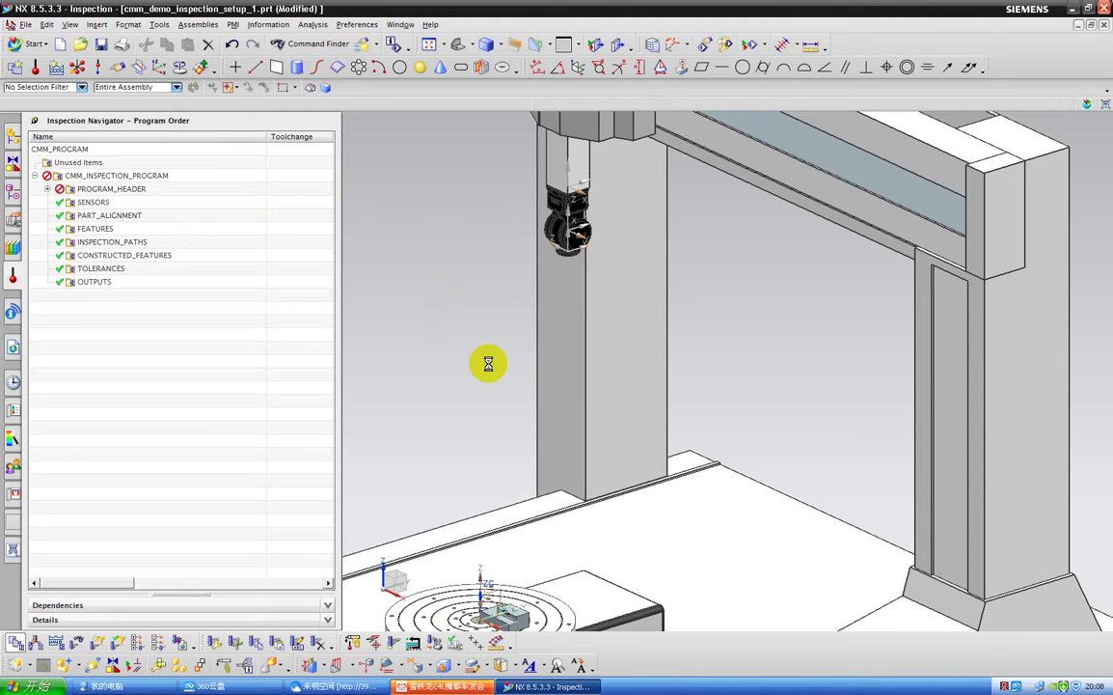
pyautogui.click(557, 361)
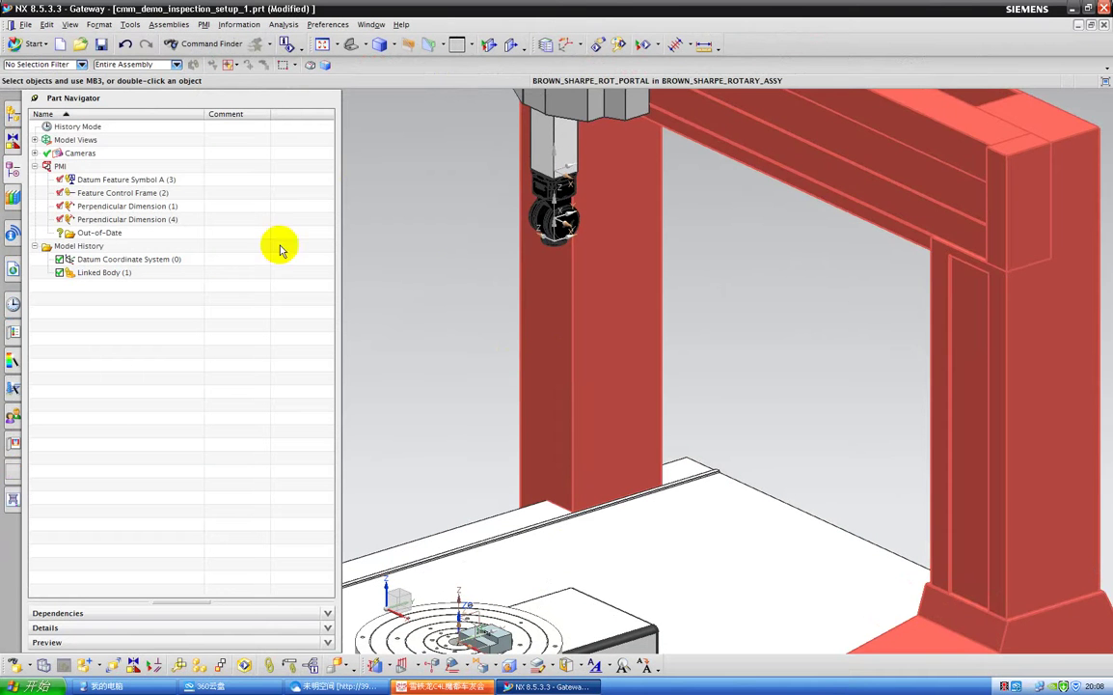
# Try to close all open files without saving the modified part
pyautogui.click(25, 24)
pyautogui.moveTo(72, 69)
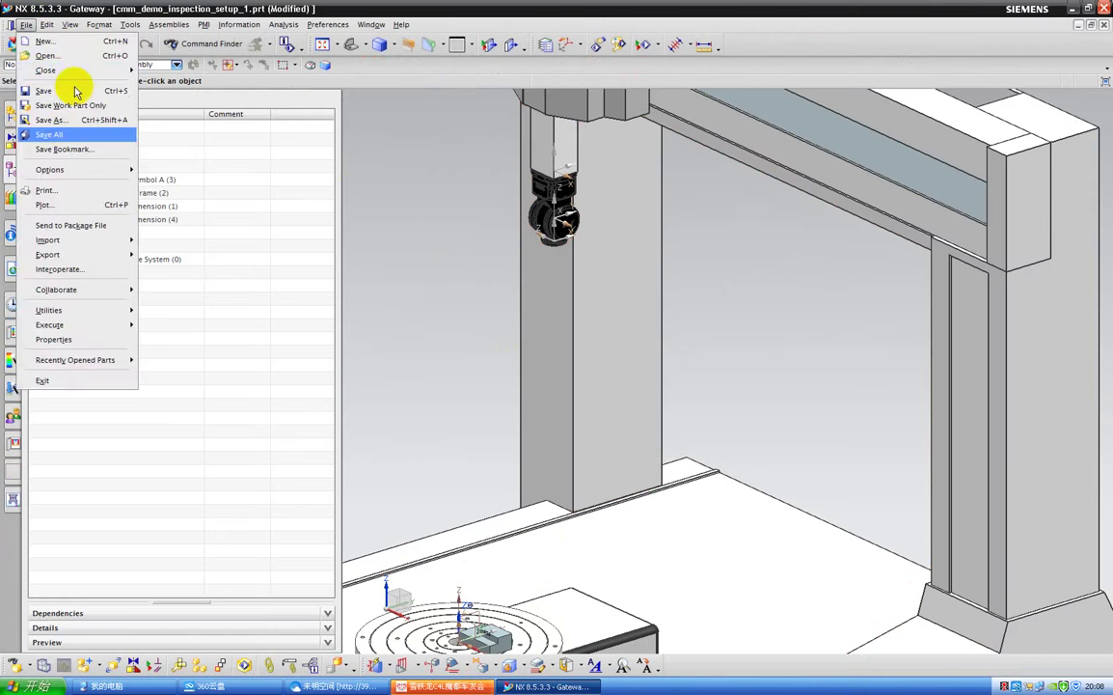
pyautogui.click(164, 86)
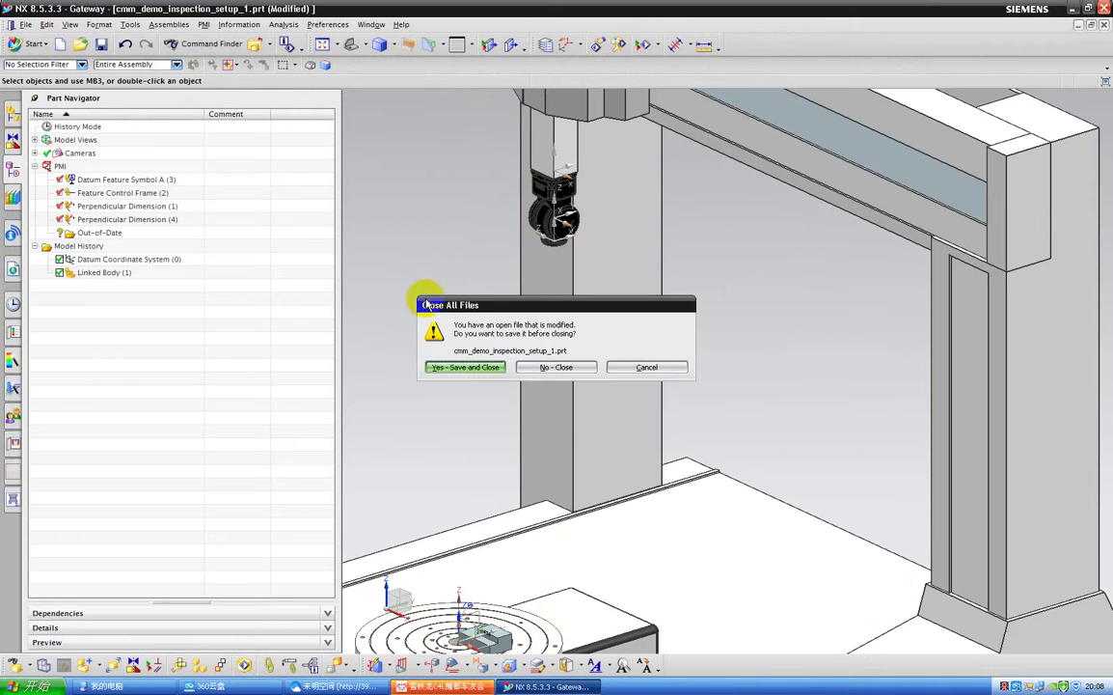
pyautogui.click(550, 366)
pyautogui.click(550, 364)
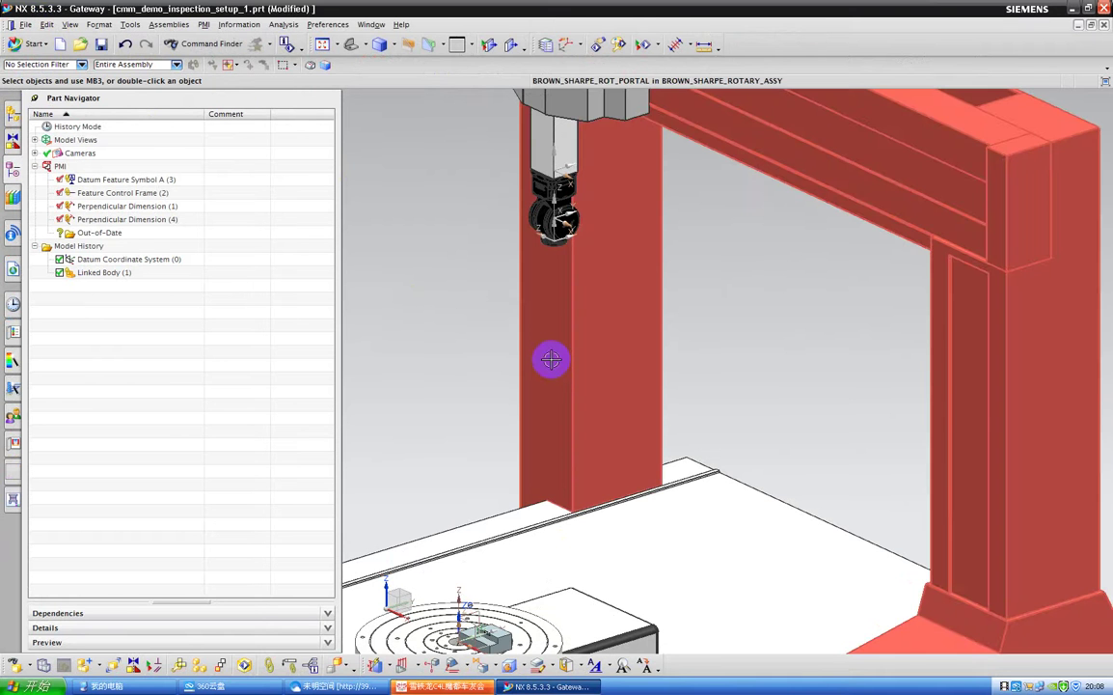
# Try to exit the program while saving the modified inspection setup part
pyautogui.click(26, 24)
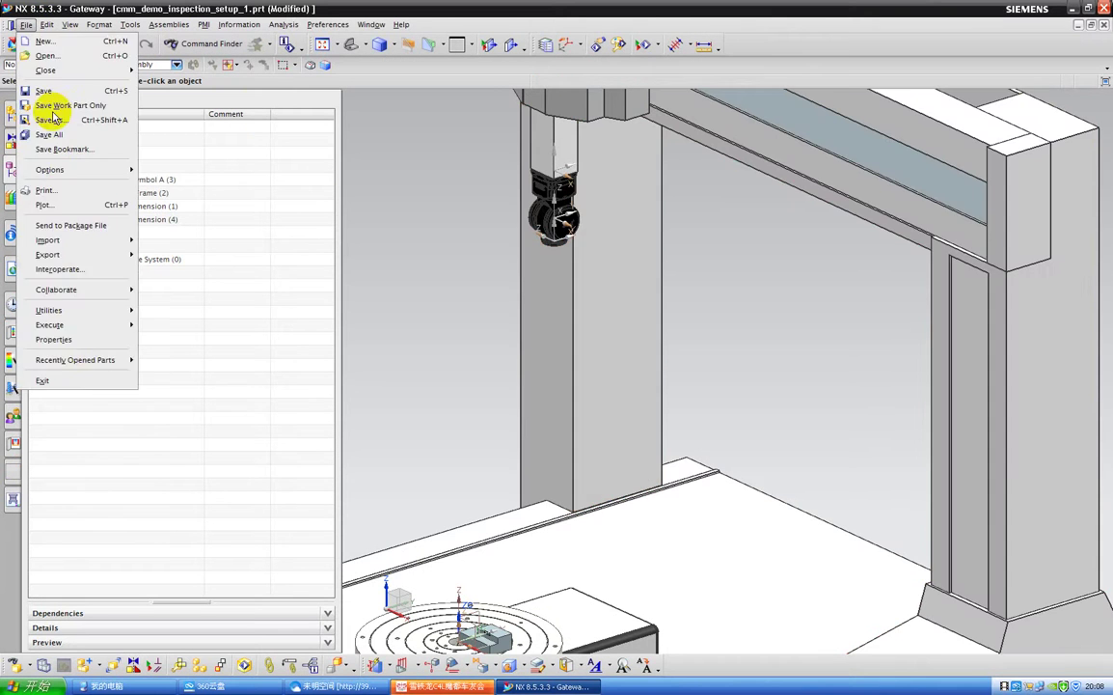
pyautogui.click(87, 381)
pyautogui.click(470, 374)
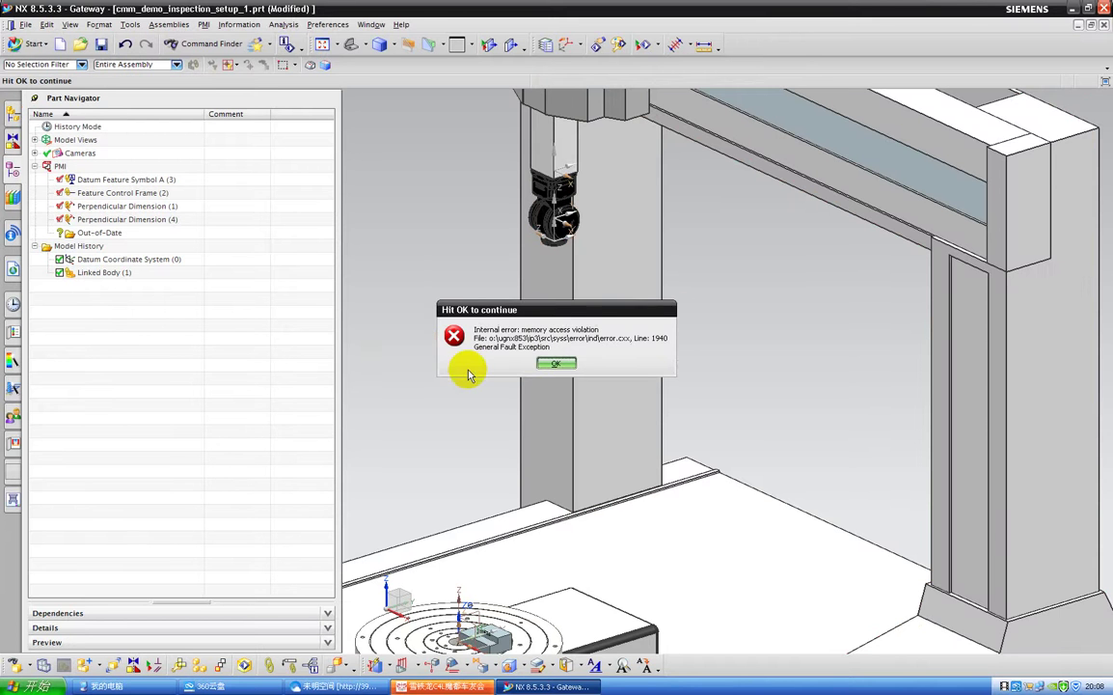
pyautogui.click(560, 362)
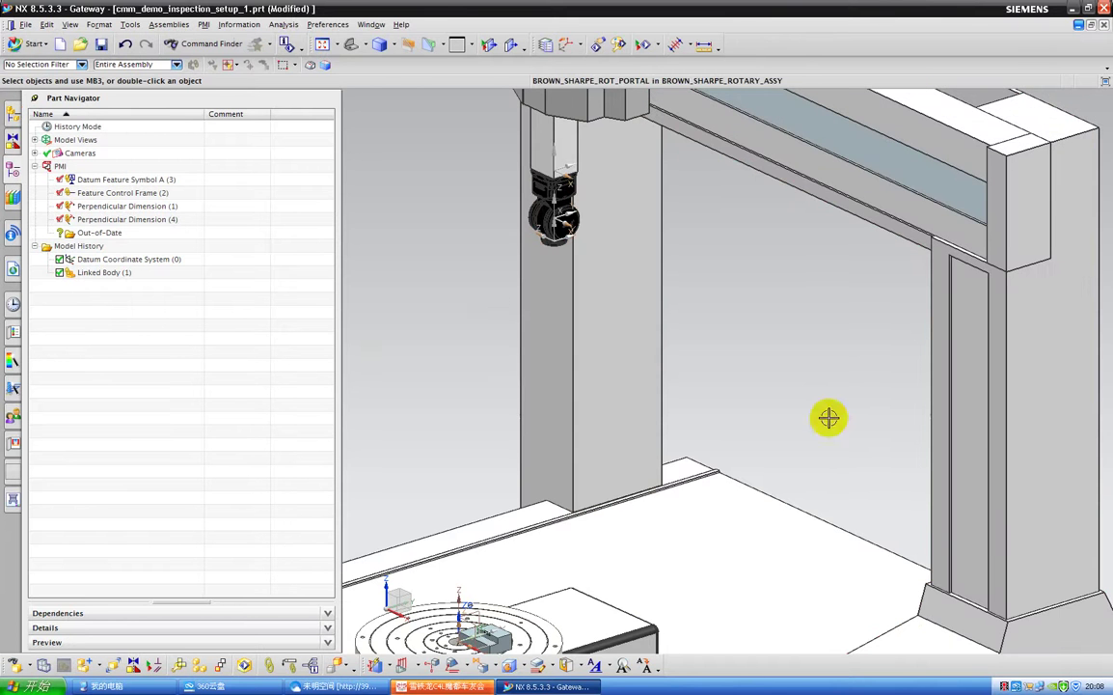
# Exit the program without saving the modified cmm_demo_inspection_setup_1 part
pyautogui.rightClick(547, 686)
pyautogui.click(581, 674)
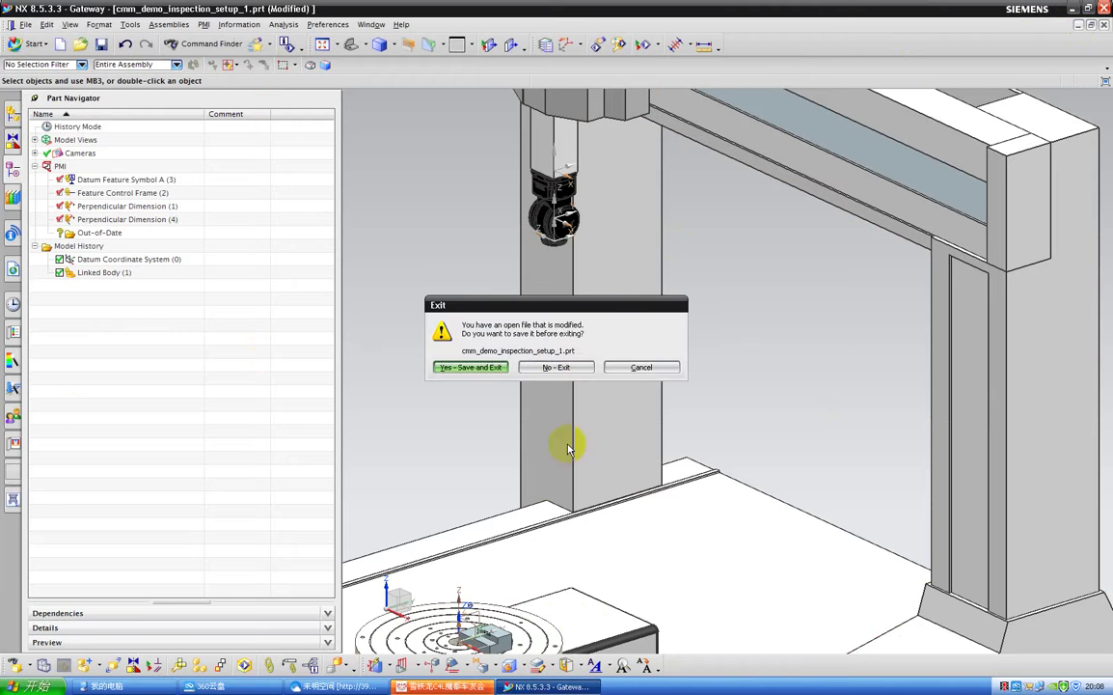
pyautogui.click(556, 366)
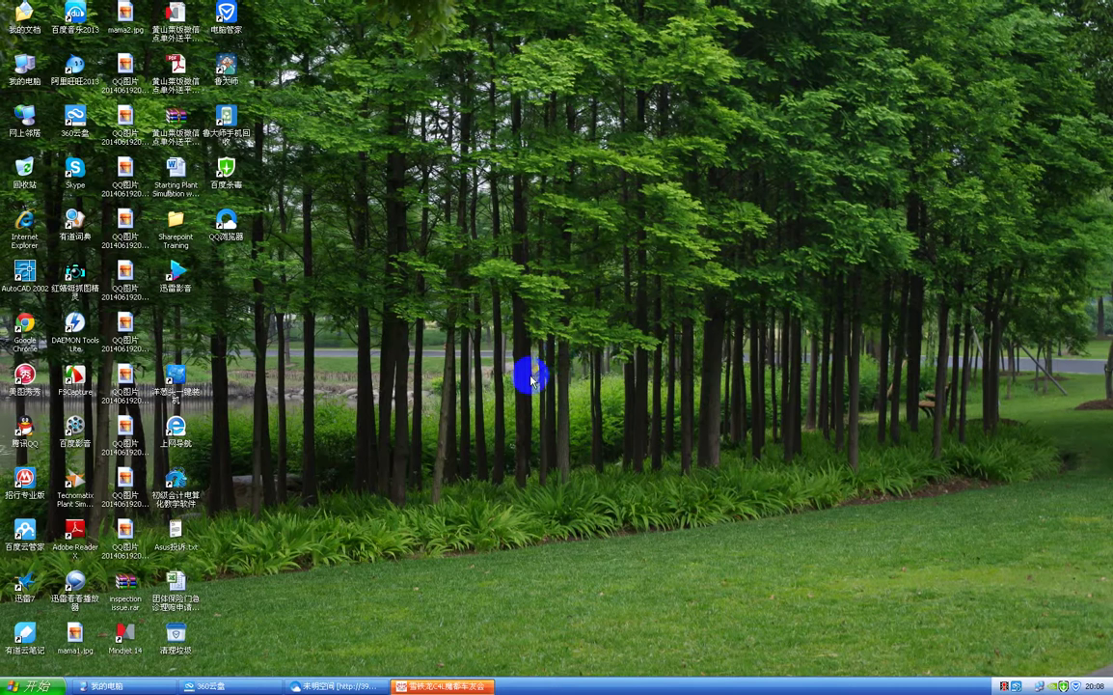
# Launch NX 8.5 and open the recent part cmm-demo_inspection_setup_2.prt
pyautogui.click(31, 682)
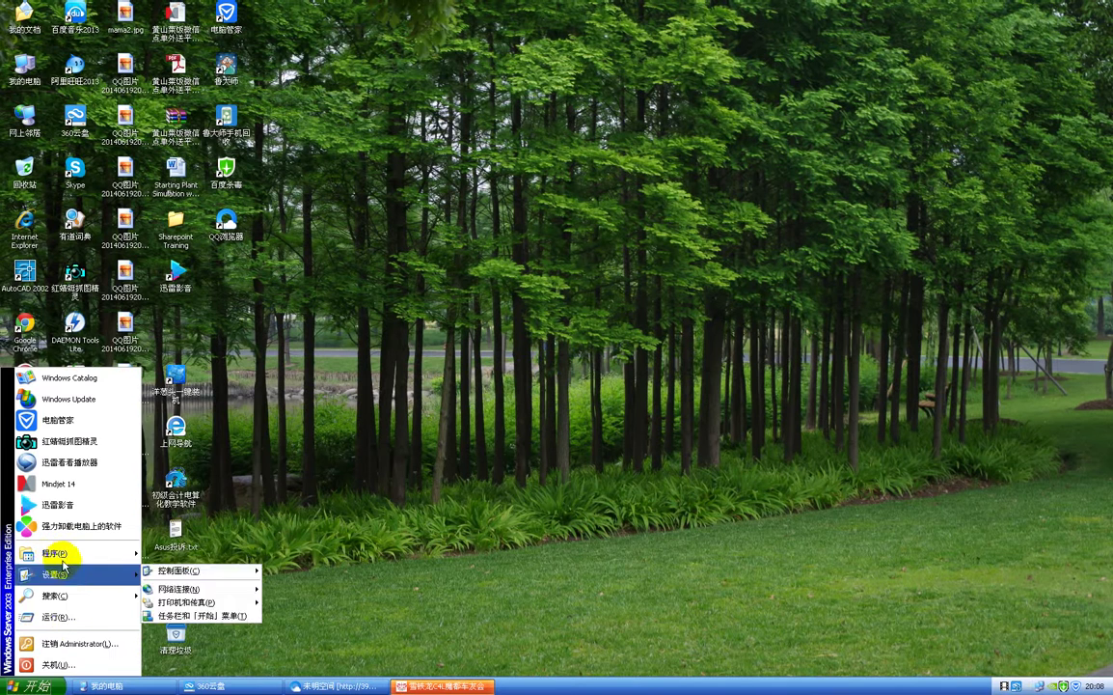
pyautogui.moveTo(232, 411)
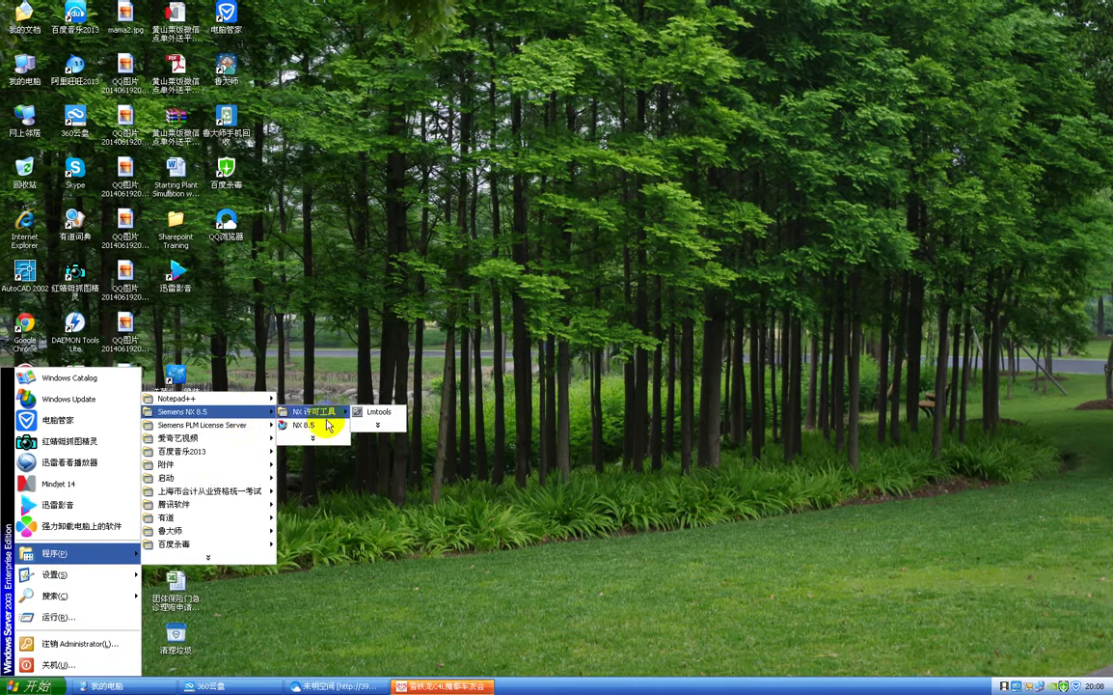
pyautogui.click(324, 428)
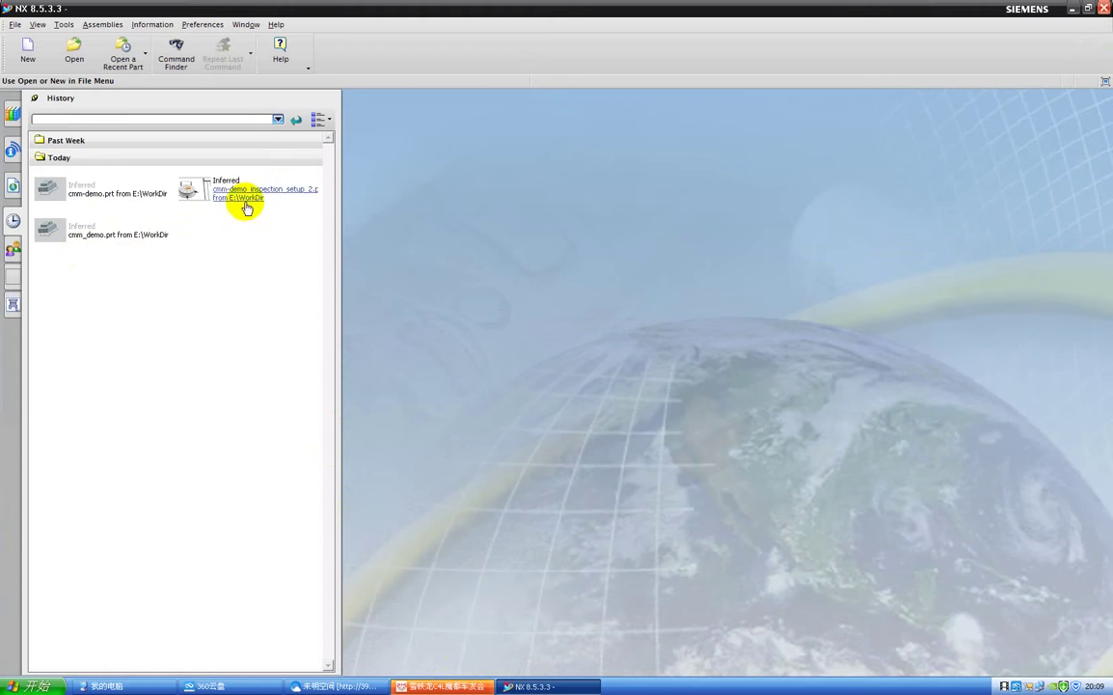
pyautogui.moveTo(247, 210); pyautogui.dragTo(489, 205)
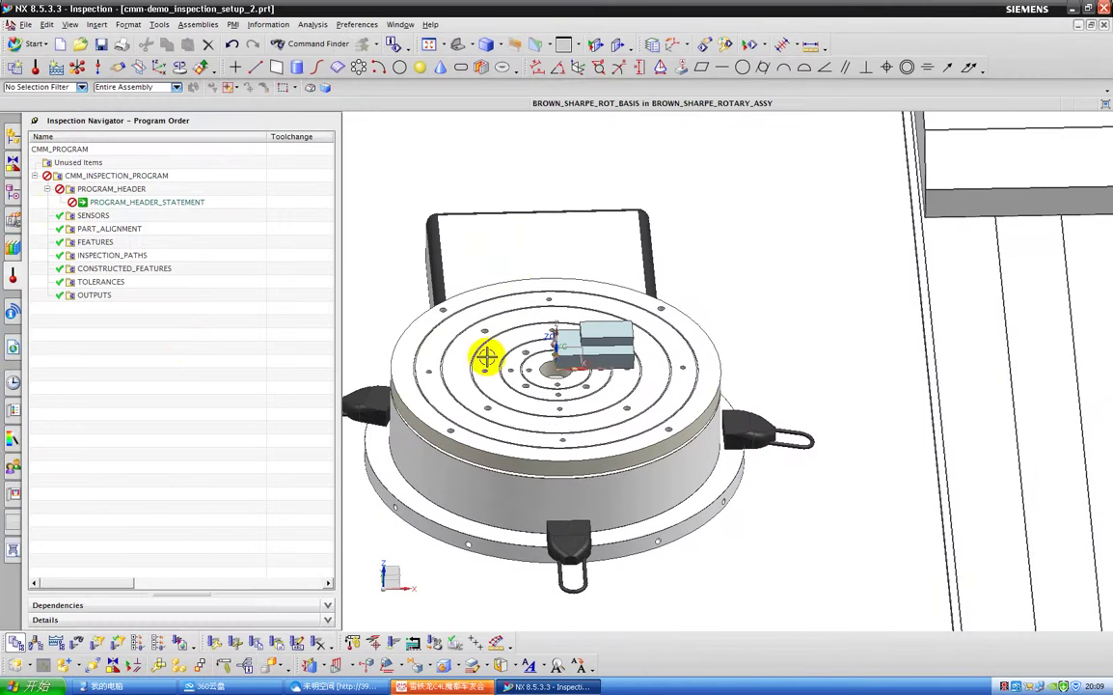
# Examine the workpiece on the rotary table and review the assembly components, constraints and part history
pyautogui.scroll(-3, 521, 339)
pyautogui.scroll(5, 521, 339)
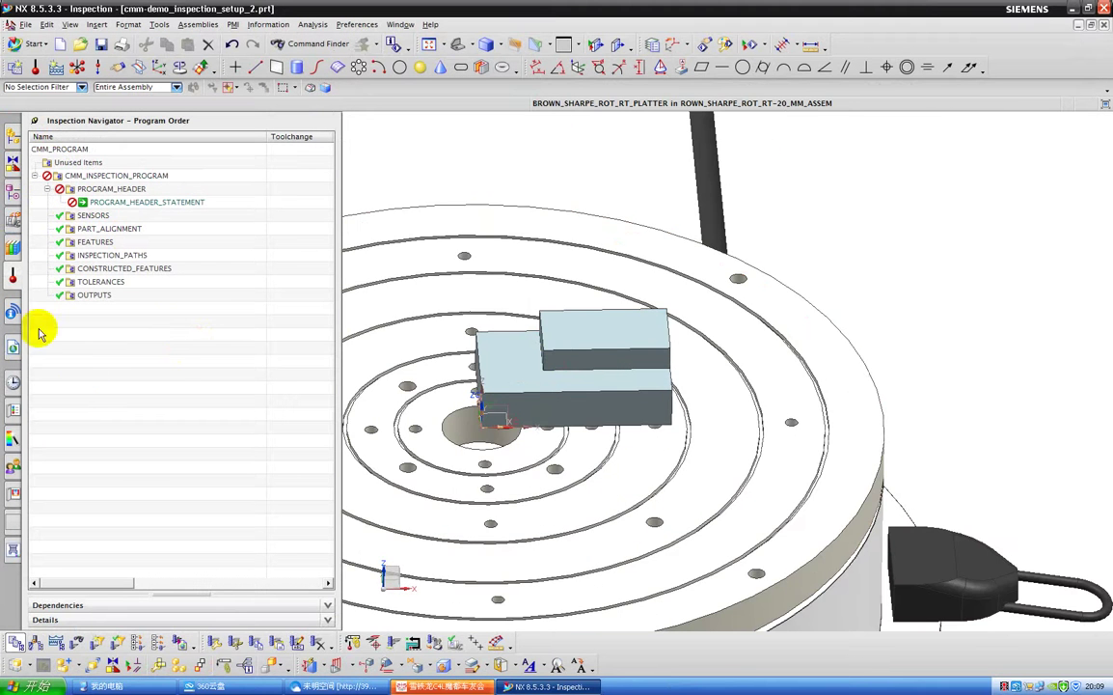
pyautogui.click(11, 167)
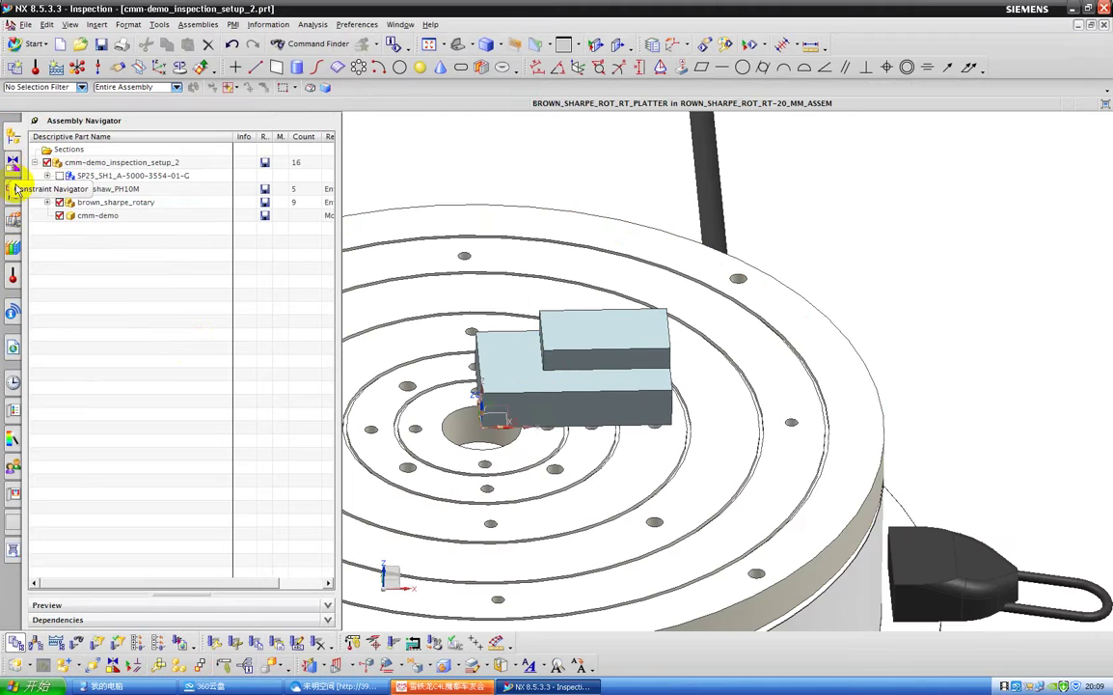
pyautogui.click(13, 178)
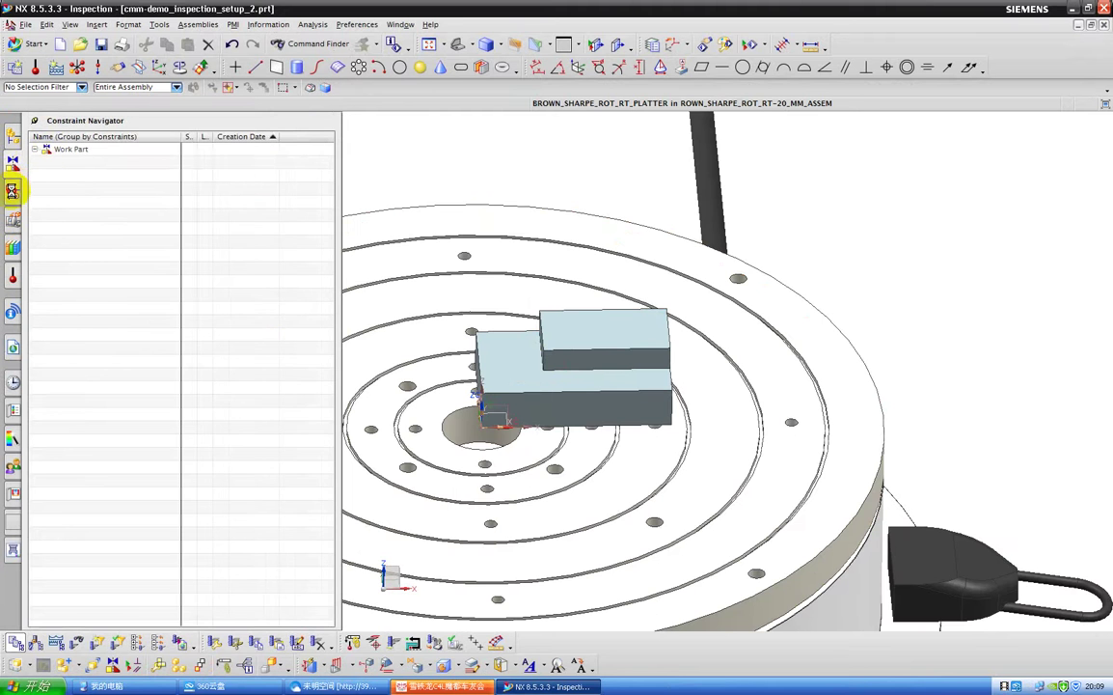
pyautogui.click(14, 190)
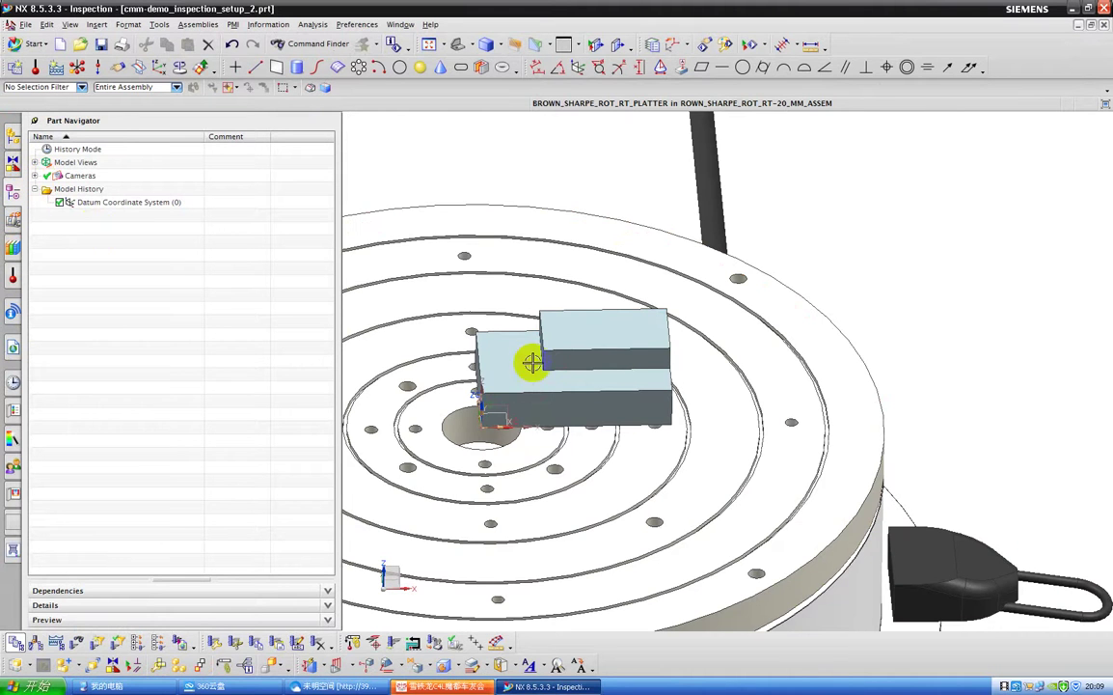
pyautogui.scroll(-5, 377, 348)
pyautogui.moveTo(412, 373); pyautogui.dragTo(297, 295, button='middle')
pyautogui.scroll(-3, 574, 373)
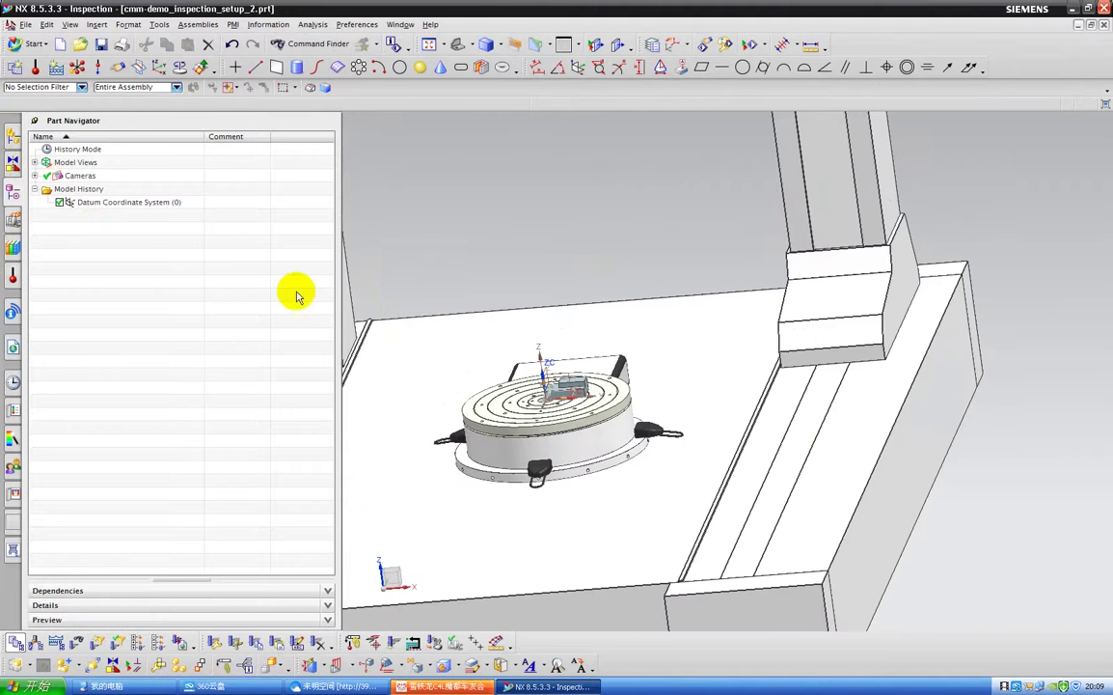
# Hide the brown_sharpe_rotary component in the assembly
pyautogui.click(14, 137)
pyautogui.click(59, 202)
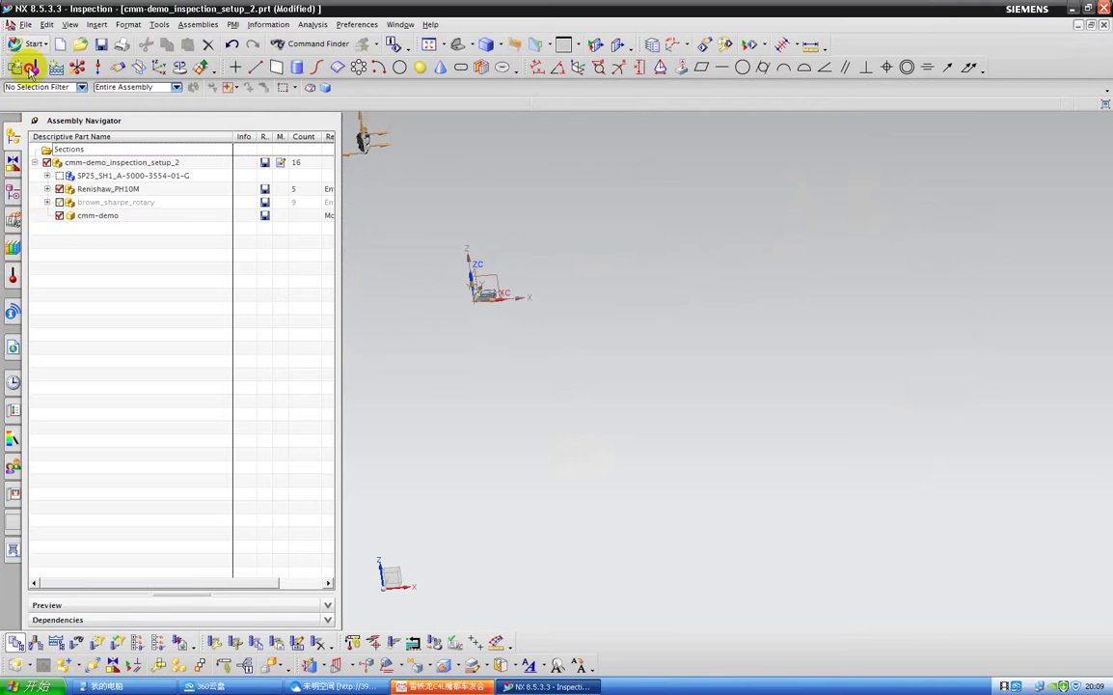
# Return to the Gateway application and start the WAVE PMI Linker with cmm-demo_inspection_setup_2.prt as the target part
pyautogui.click(23, 45)
pyautogui.click(21, 170)
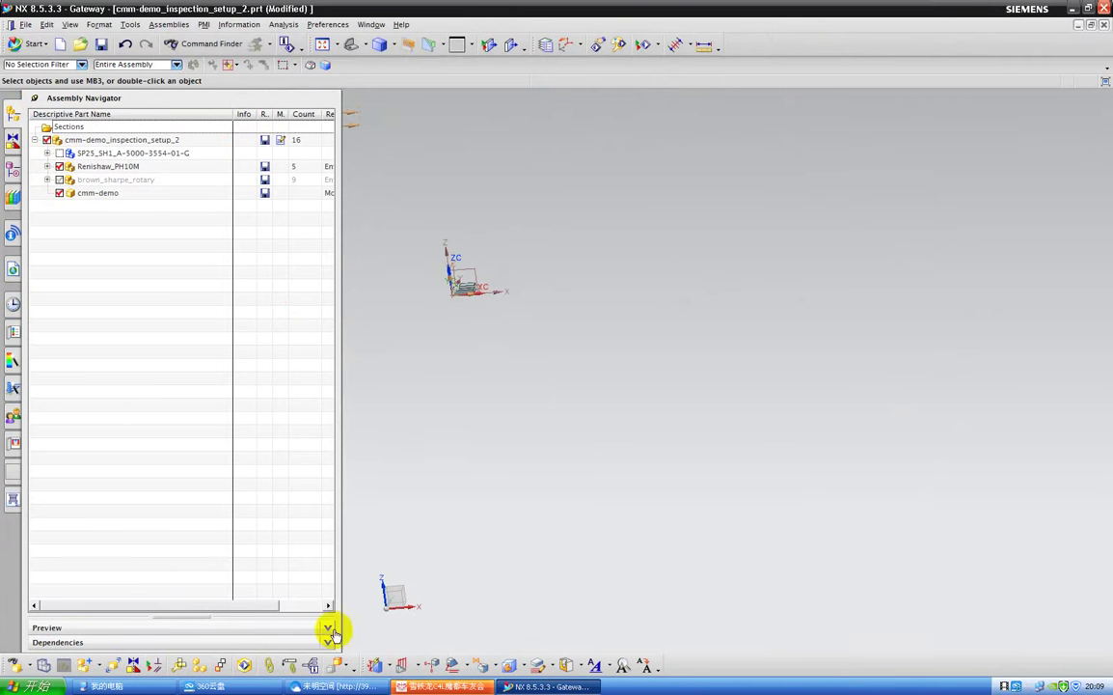
pyautogui.click(288, 664)
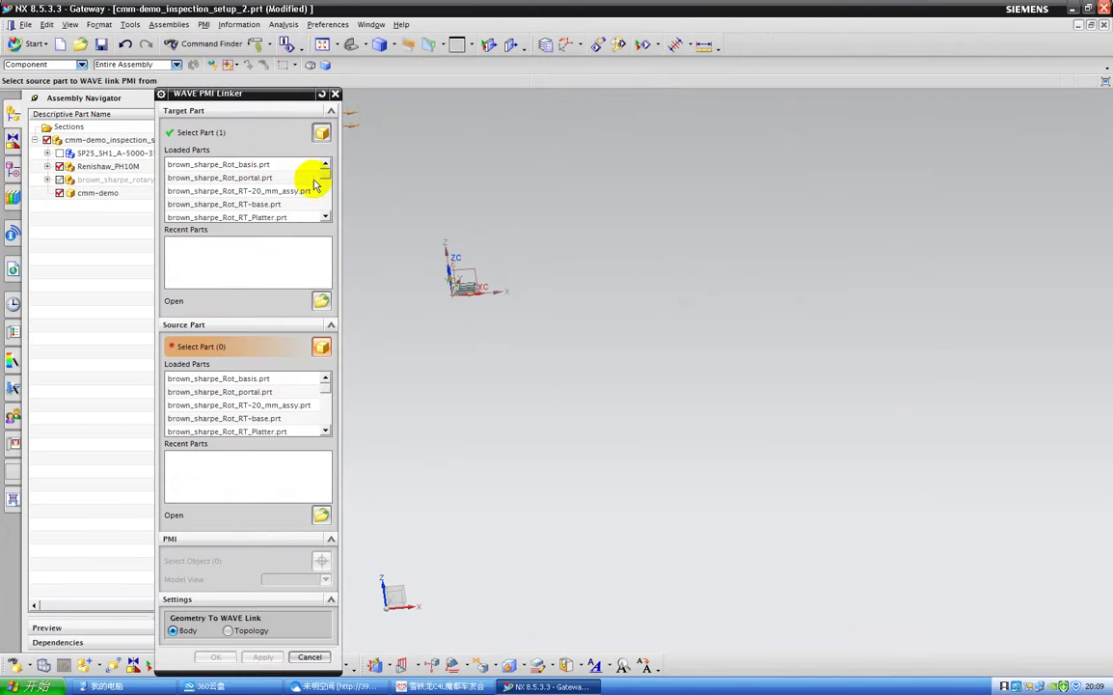
pyautogui.click(253, 132)
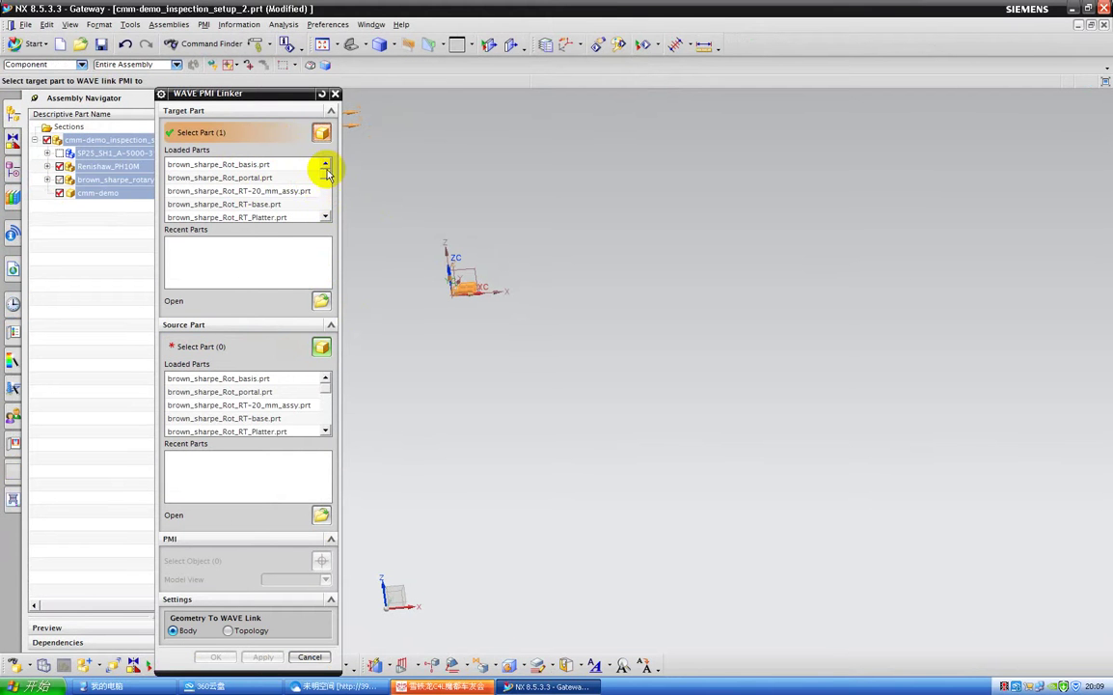
pyautogui.moveTo(326, 178); pyautogui.dragTo(327, 190)
pyautogui.click(246, 347)
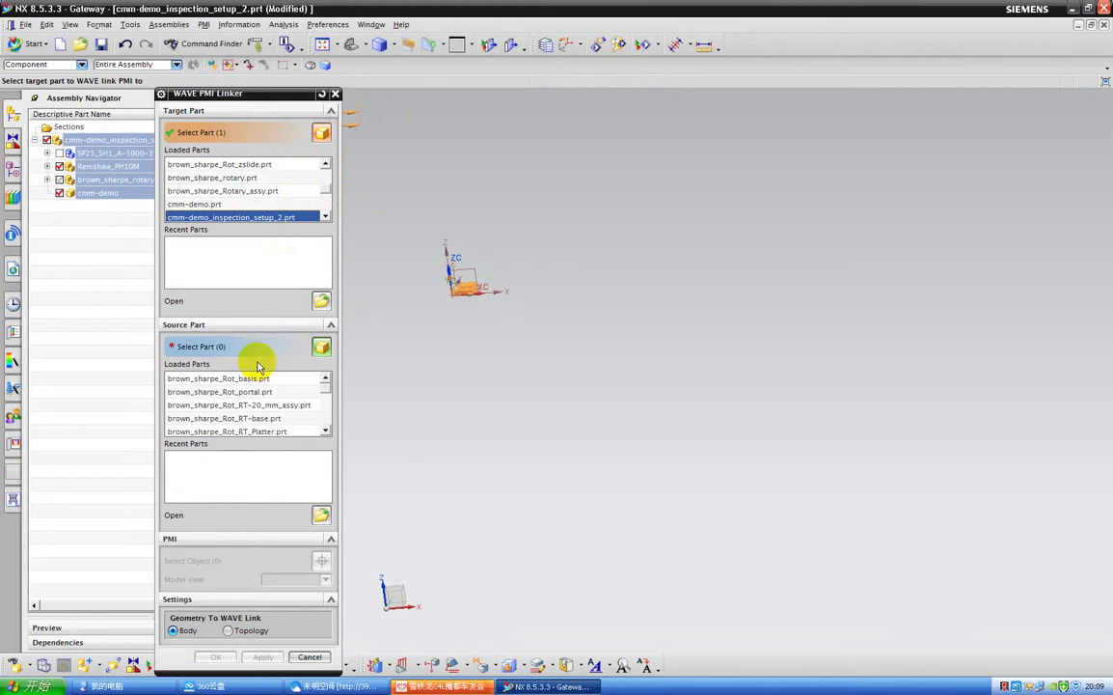
# Link the four PMI objects of source part cmm-demo.prt into the target part, using body geometry
pyautogui.moveTo(325, 397); pyautogui.dragTo(290, 416)
pyautogui.click(280, 406)
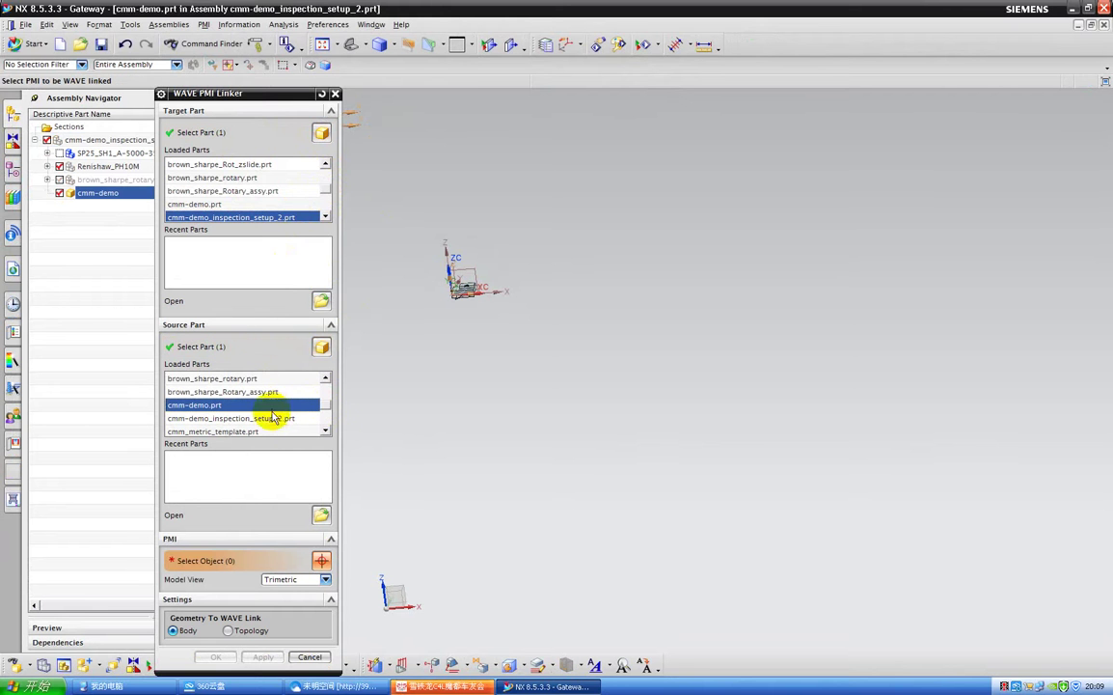
pyautogui.scroll(3, 501, 232)
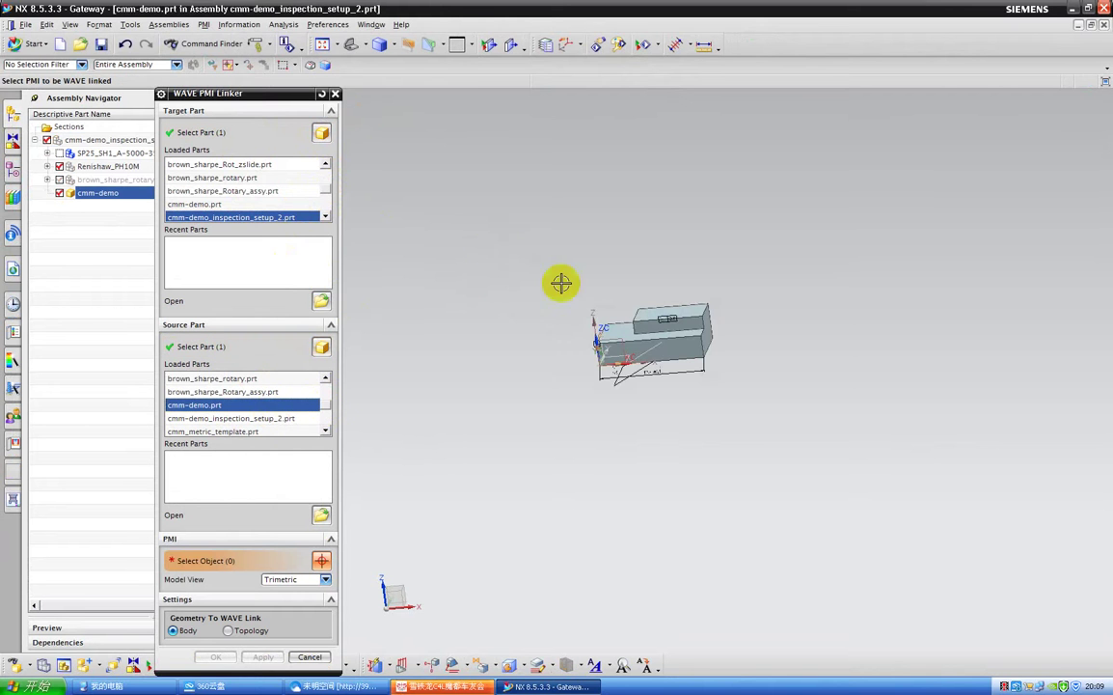
pyautogui.click(661, 311)
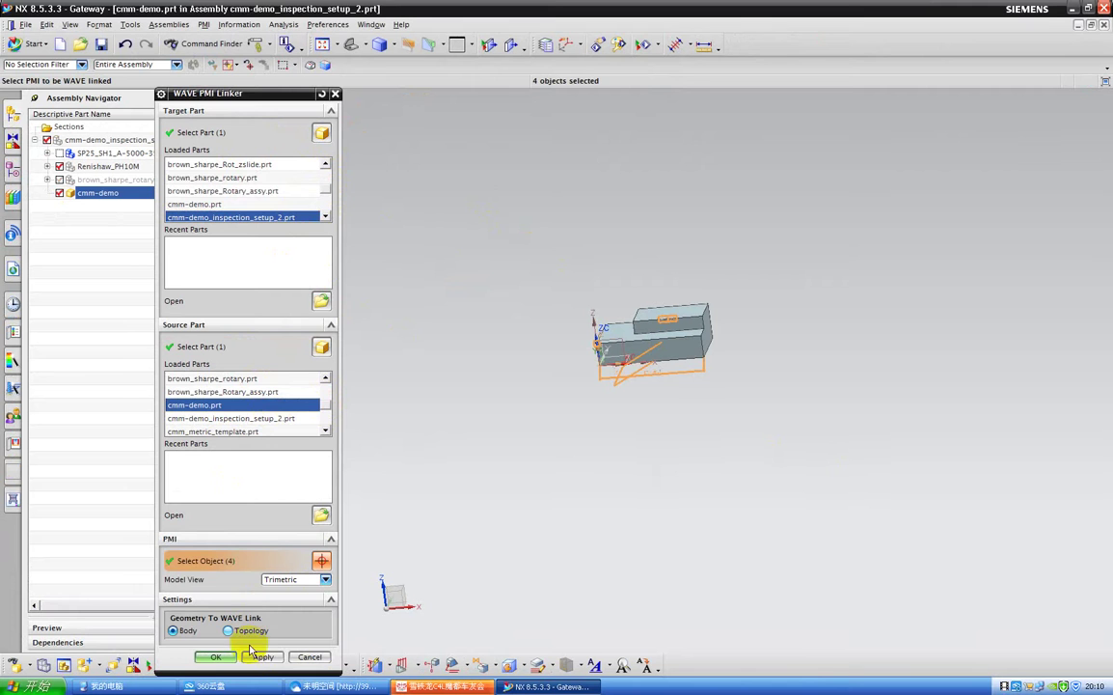
pyautogui.click(212, 658)
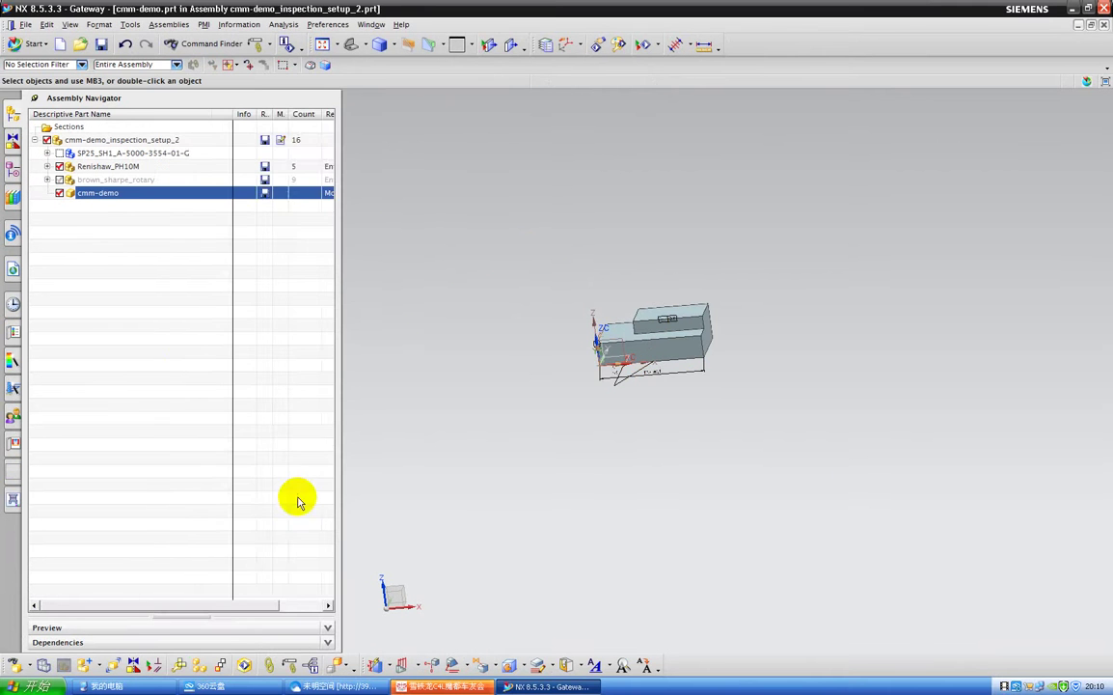
# Save the part with its linked PMI and switch back to the Inspection application
pyautogui.click(12, 171)
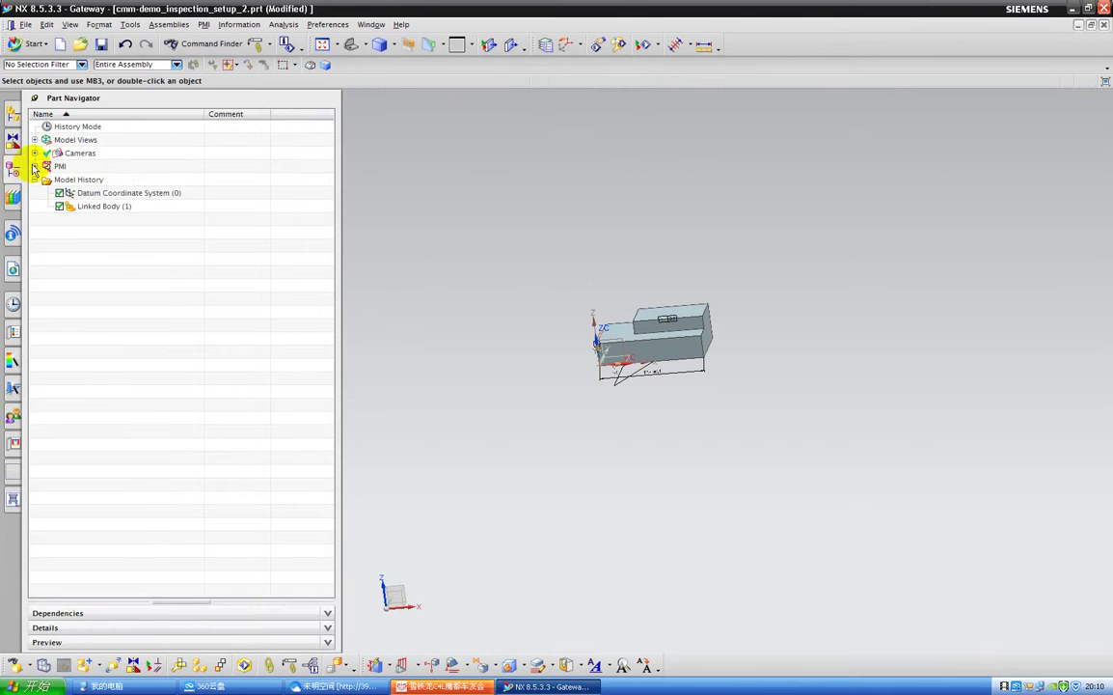
pyautogui.click(101, 45)
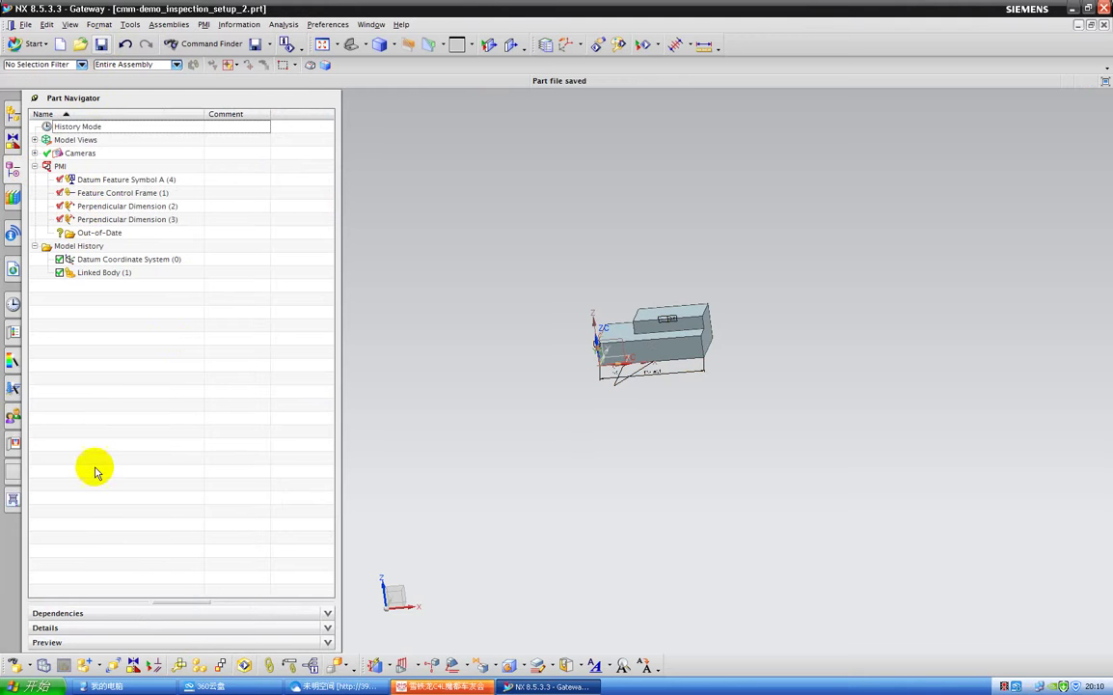
pyautogui.click(31, 44)
pyautogui.moveTo(77, 206)
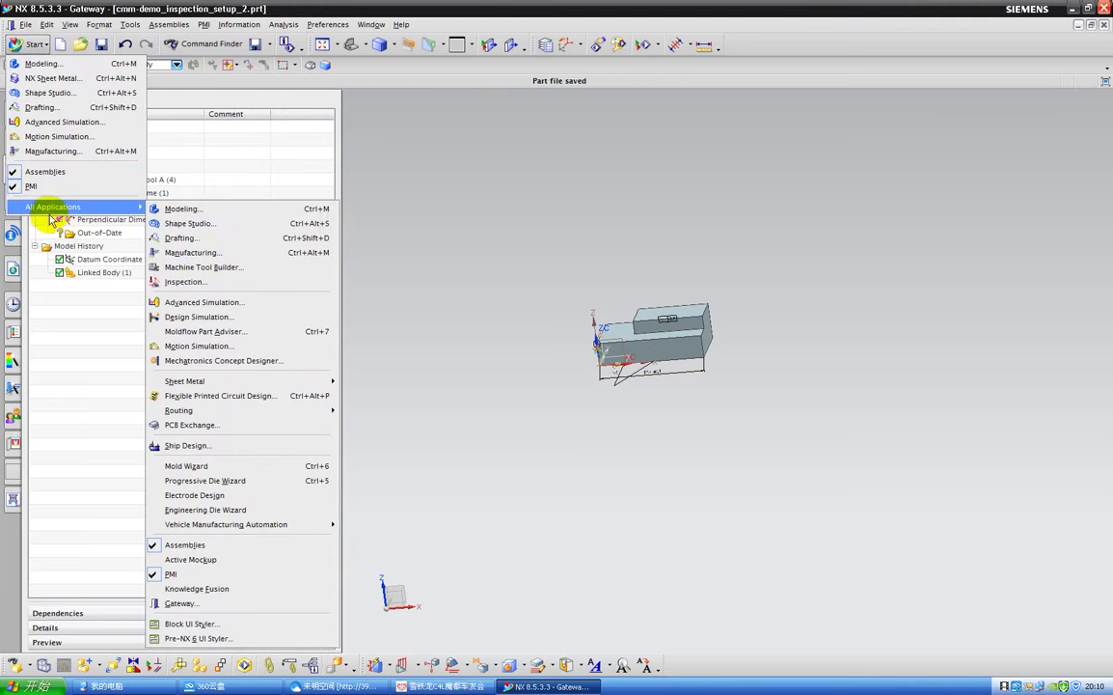
pyautogui.click(199, 283)
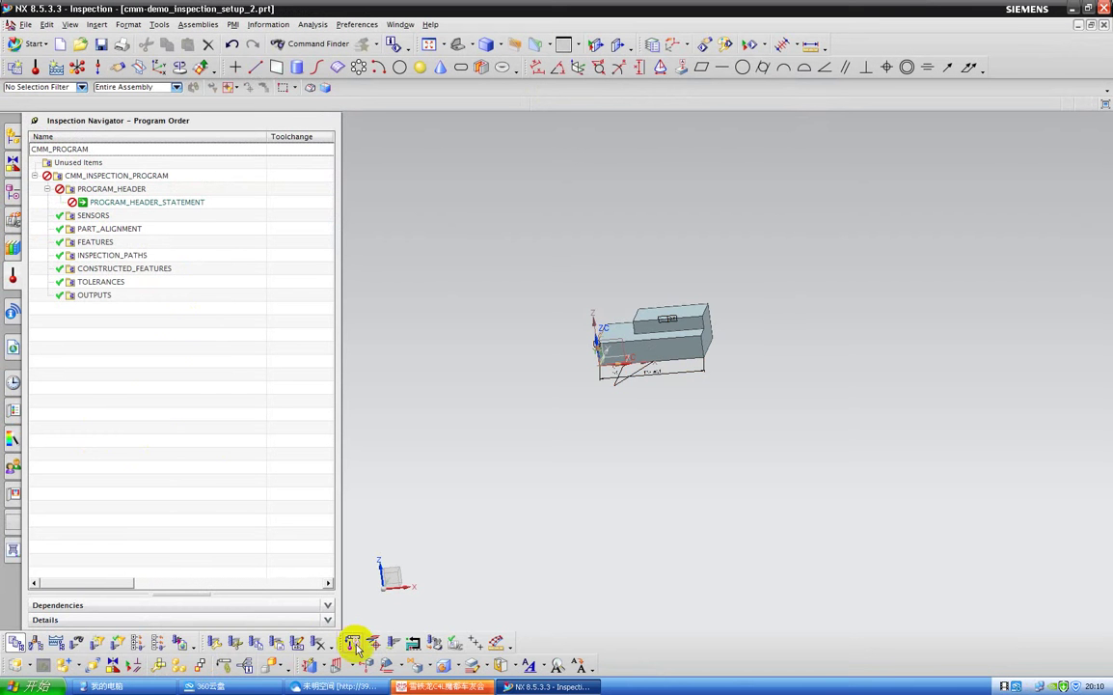
# View the inspection setup's machine structure and list its inspection methods
pyautogui.rightClick(87, 325)
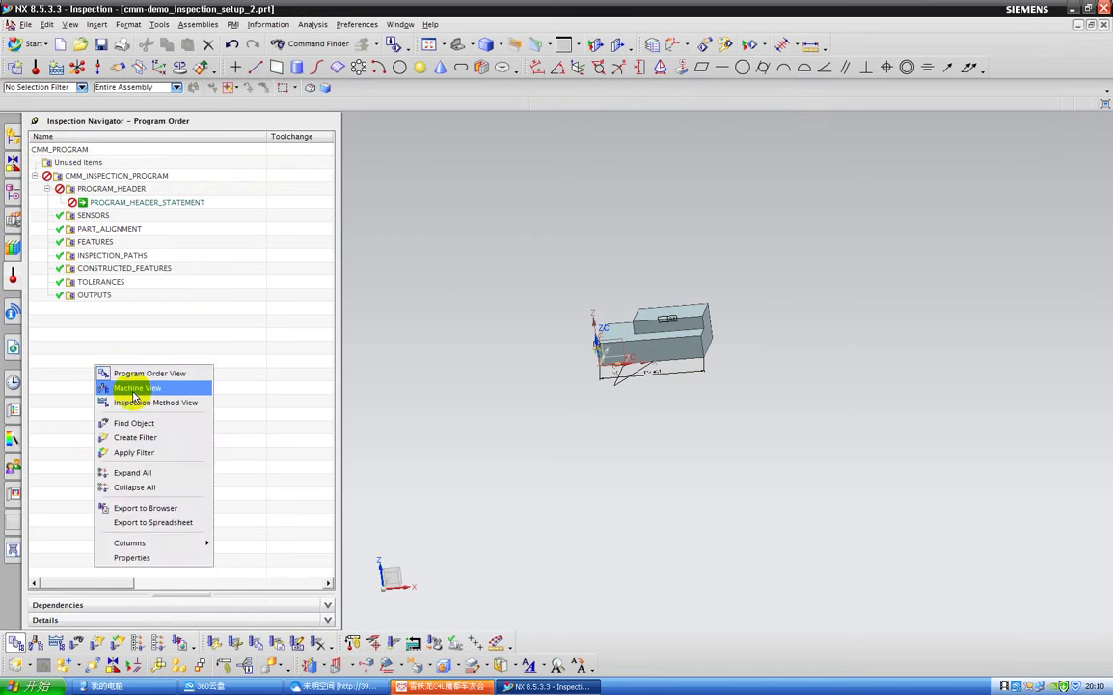
pyautogui.click(111, 333)
pyautogui.rightClick(88, 269)
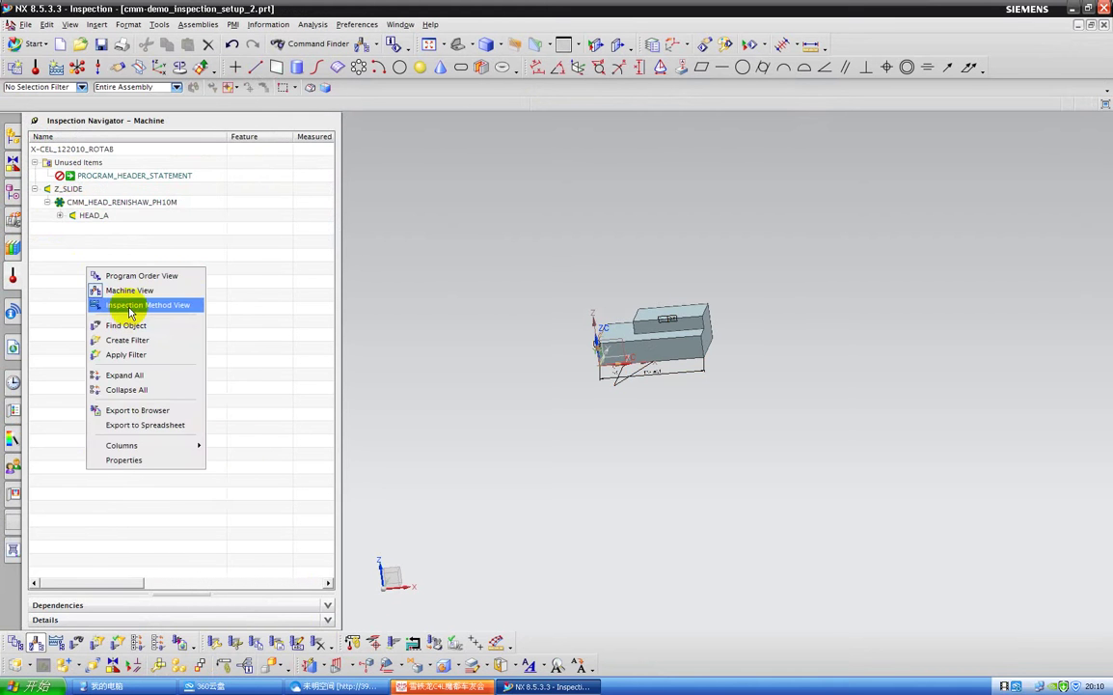
pyautogui.click(135, 305)
# Set the INSP-PLANE method to 2 U points and 2 V points and return to the program order view
pyautogui.doubleClick(84, 189)
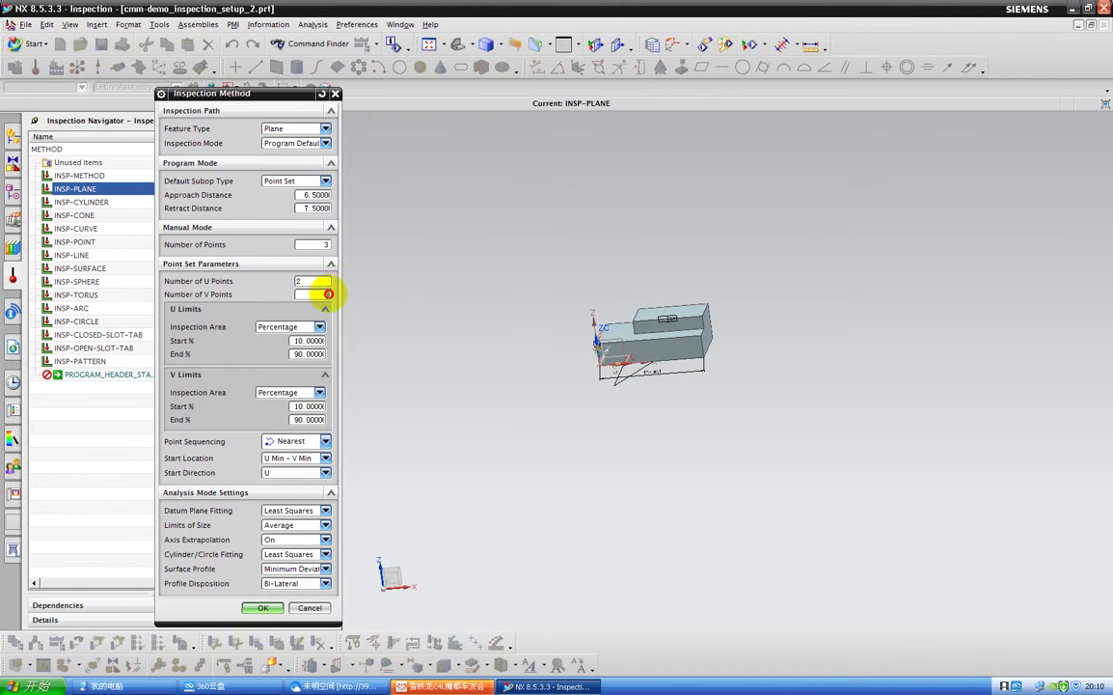
pyautogui.click(320, 328)
pyautogui.click(318, 341)
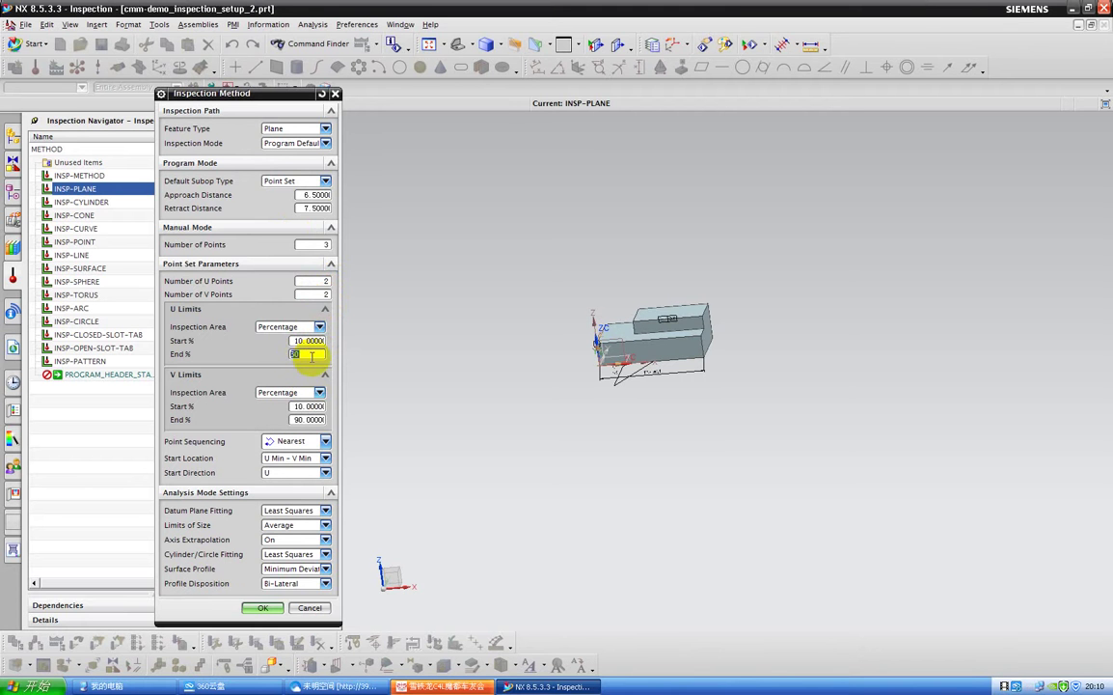
pyautogui.press('Return')
pyautogui.click(271, 608)
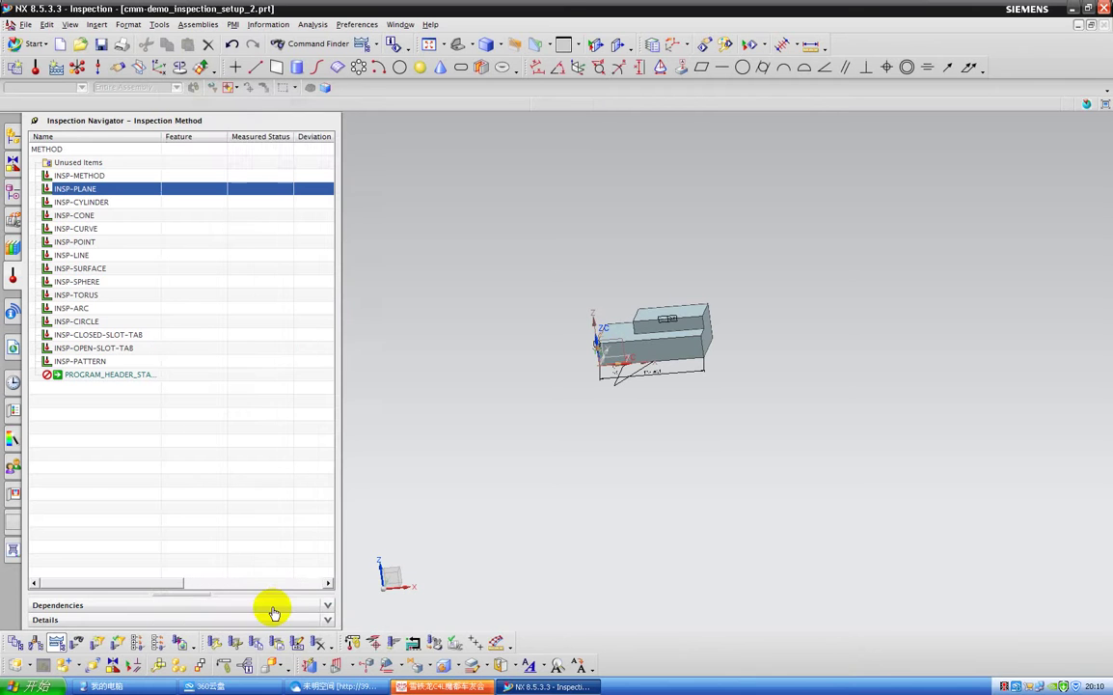
pyautogui.rightClick(82, 426)
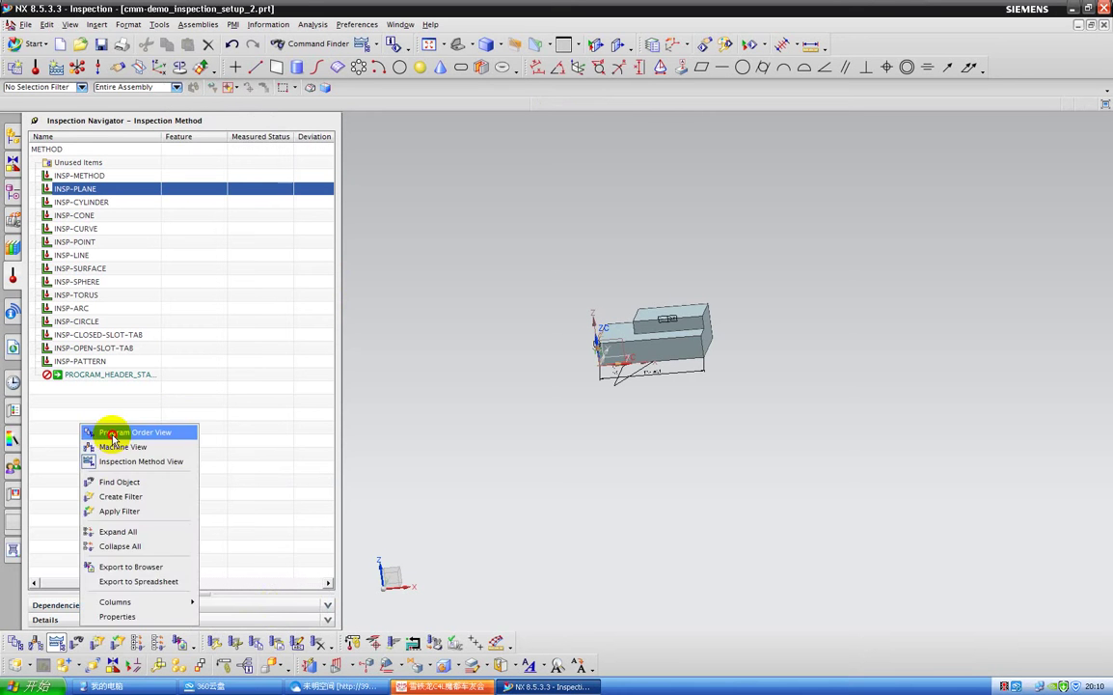
pyautogui.click(113, 437)
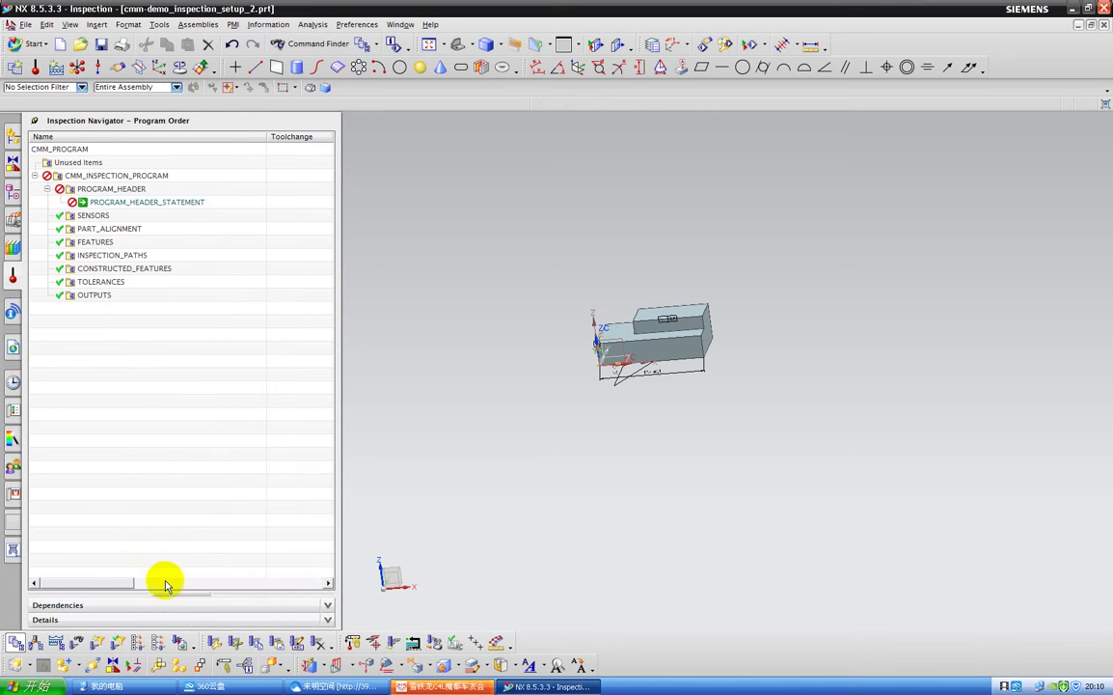
# Try to run collision avoidance on CMM_INSPECTION_PROGRAM
pyautogui.click(137, 177)
pyautogui.rightClick(137, 177)
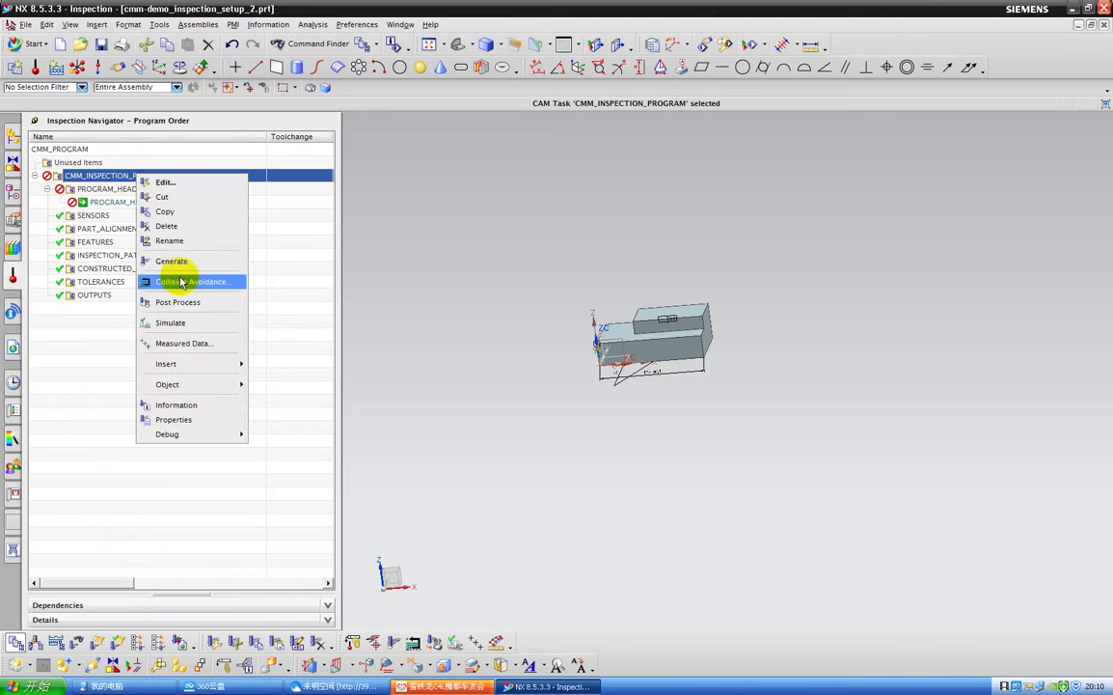
pyautogui.click(198, 281)
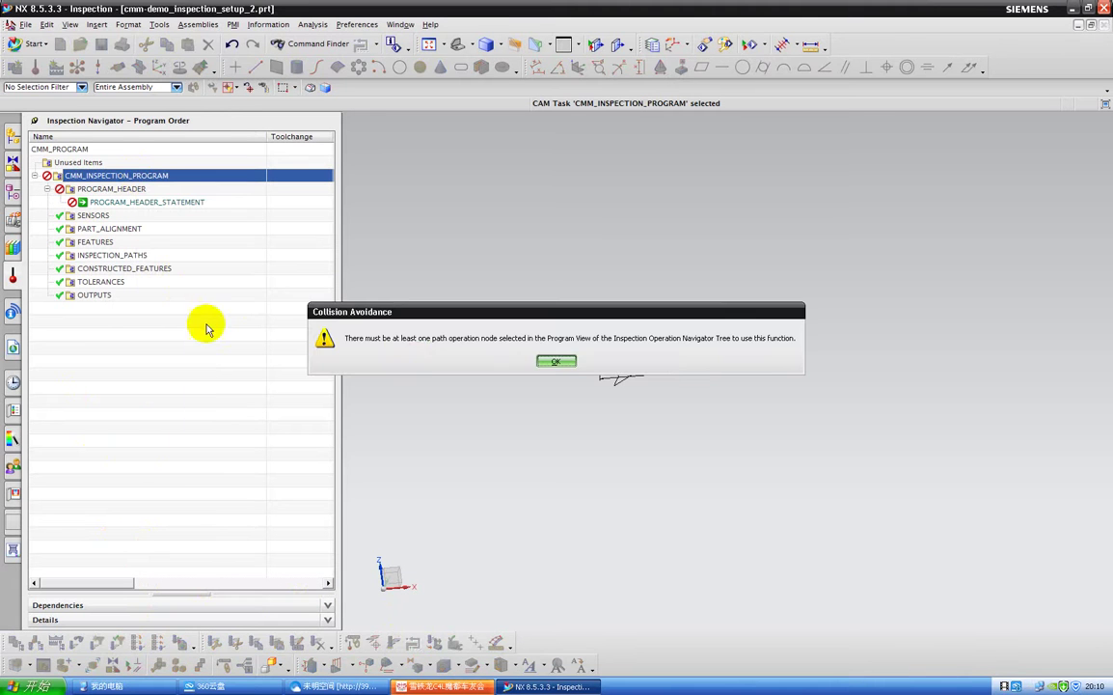
pyautogui.click(550, 360)
# Link the PMI to CMM_INSPECTION_PROGRAM with path creation set to Yes and the probe tool set to Auto
pyautogui.doubleClick(139, 177)
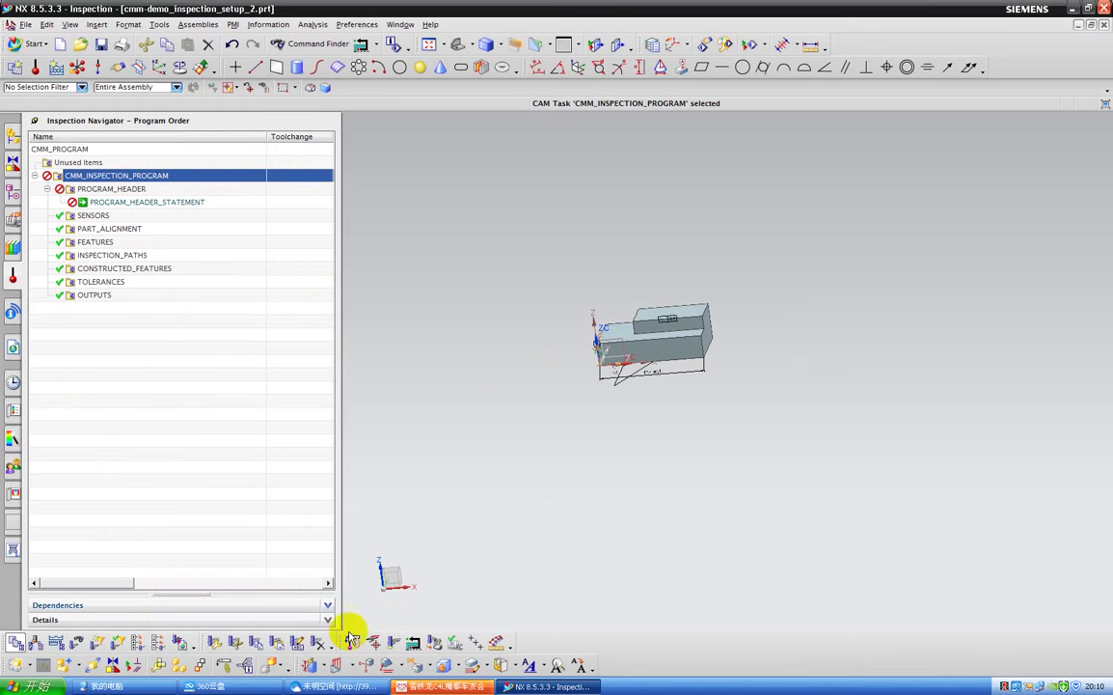
pyautogui.click(261, 192)
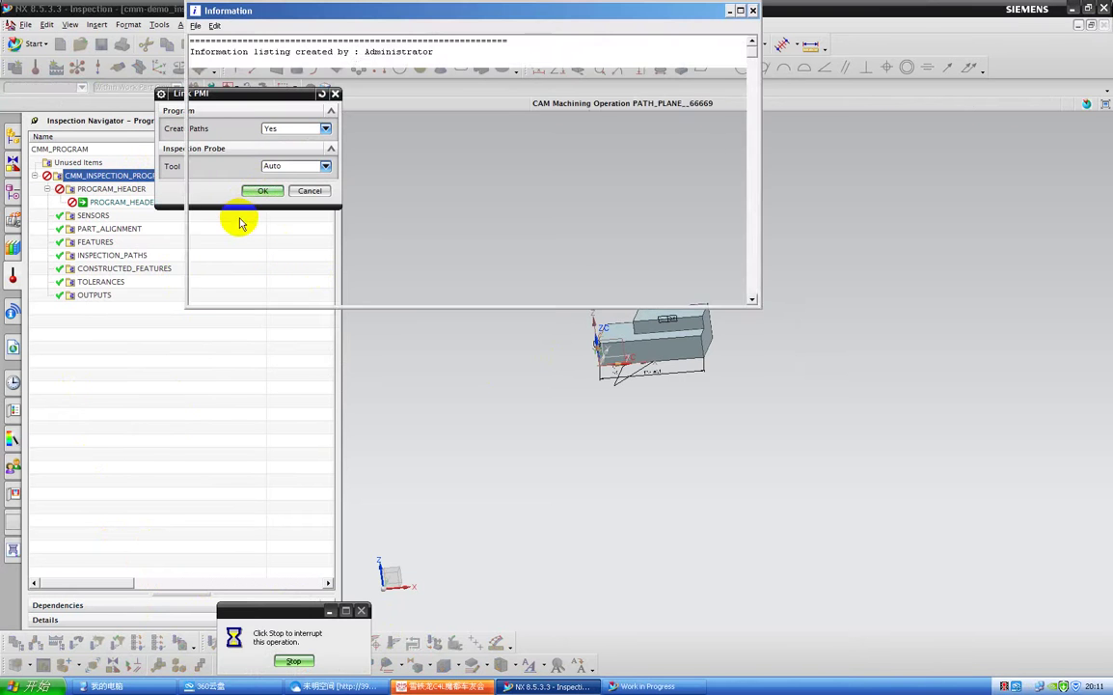
pyautogui.click(752, 12)
# Open collision avoidance for CMM_INSPECTION_PROGRAM and start specifying its safe plane
pyautogui.rightClick(168, 175)
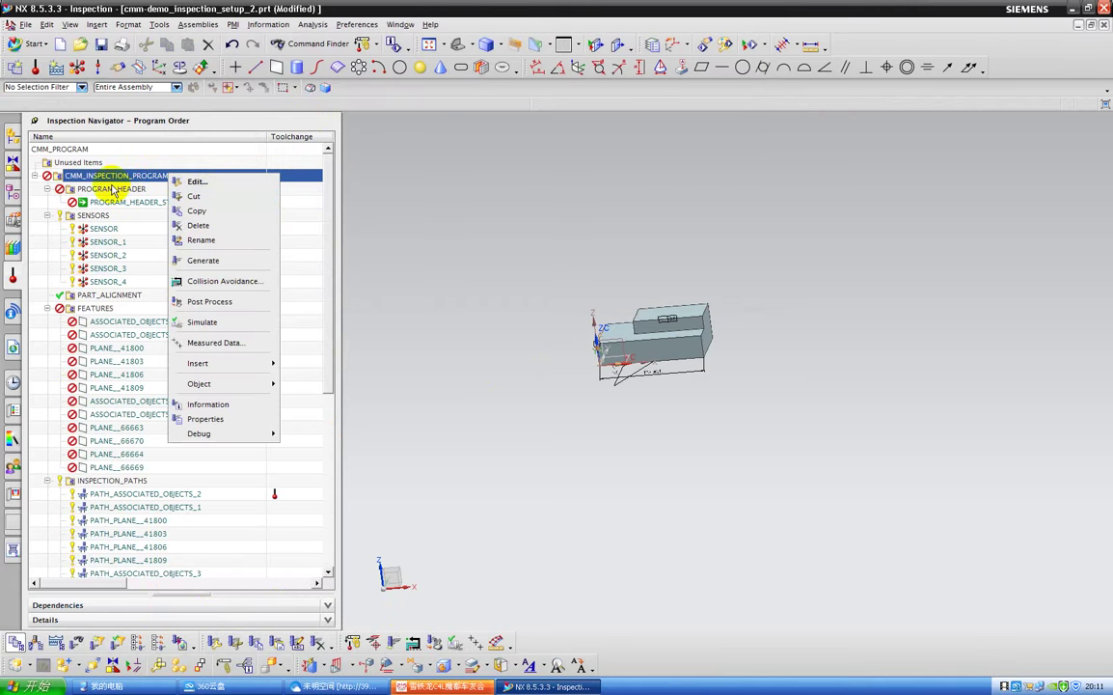
pyautogui.click(189, 281)
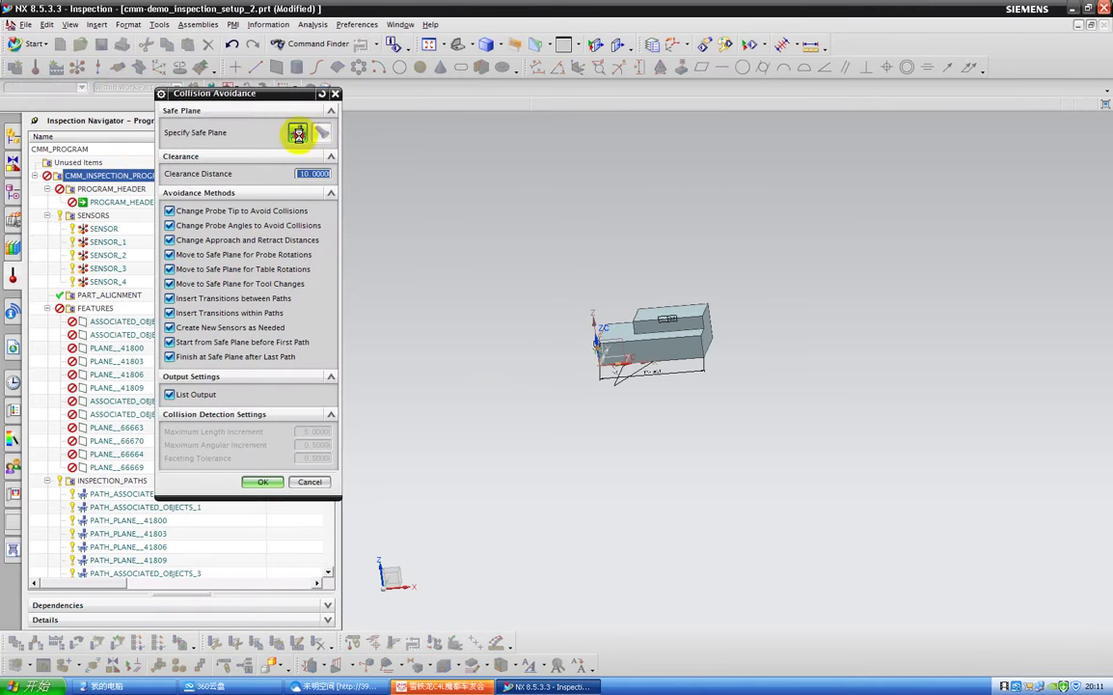
pyautogui.click(300, 133)
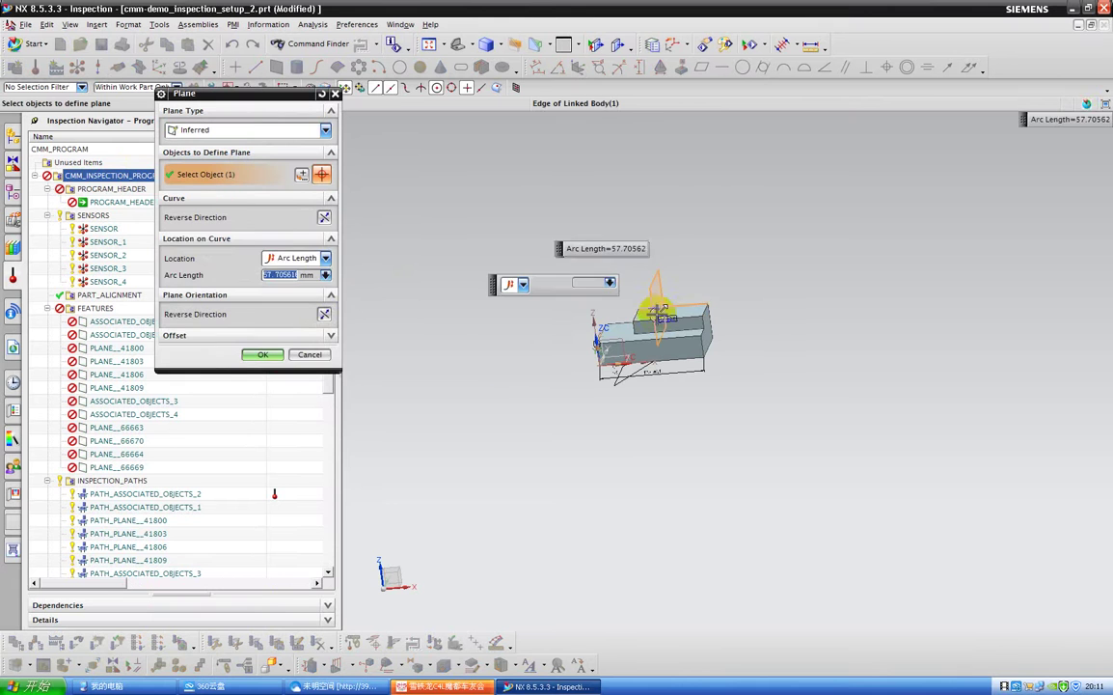
pyautogui.click(637, 307)
pyautogui.moveTo(637, 307); pyautogui.dragTo(465, 372, button='middle')
pyautogui.scroll(3, 460, 410)
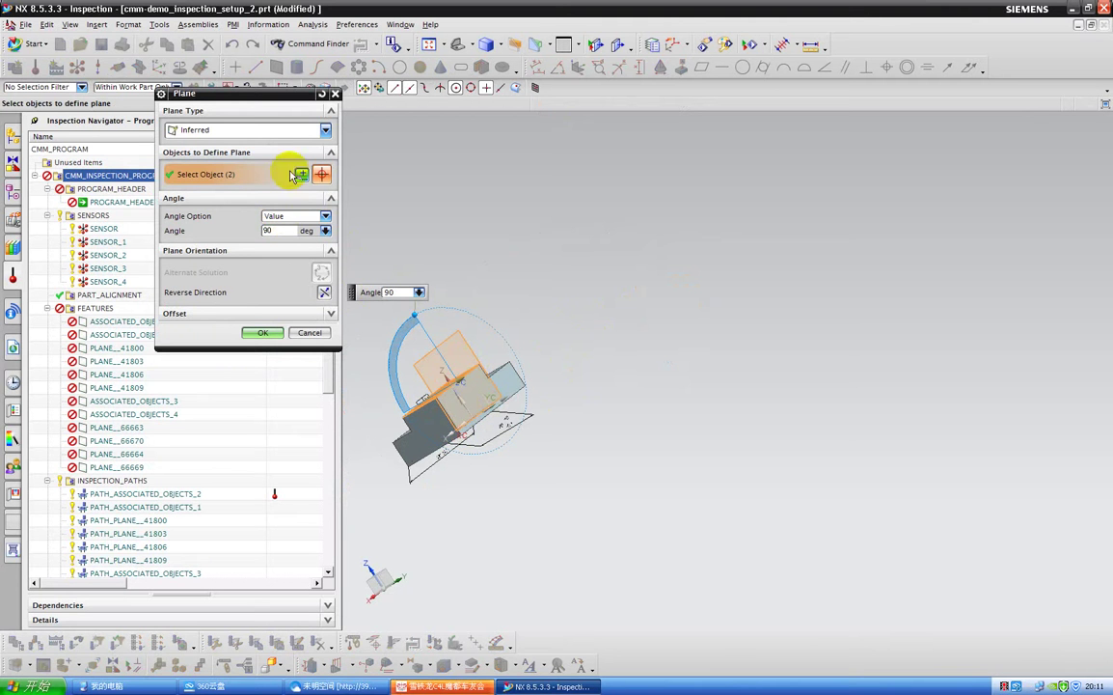
pyautogui.keyDown('shift'); pyautogui.moveTo(355, 273); pyautogui.dragTo(671, 543); pyautogui.keyUp('shift')
pyautogui.scroll(3, 515, 410)
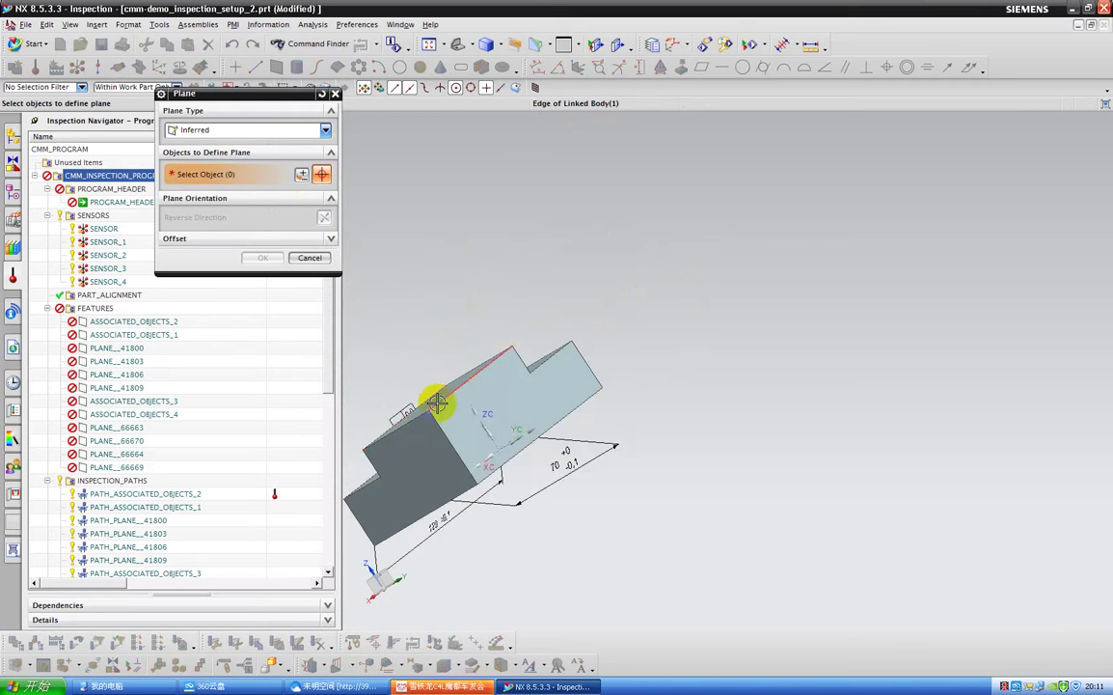
# Define the safe plane 10 mm above the part's uppermost face and run collision avoidance for the inspection program
pyautogui.scroll(3, 436, 392)
pyautogui.click(459, 372)
pyautogui.scroll(-4, 587, 335)
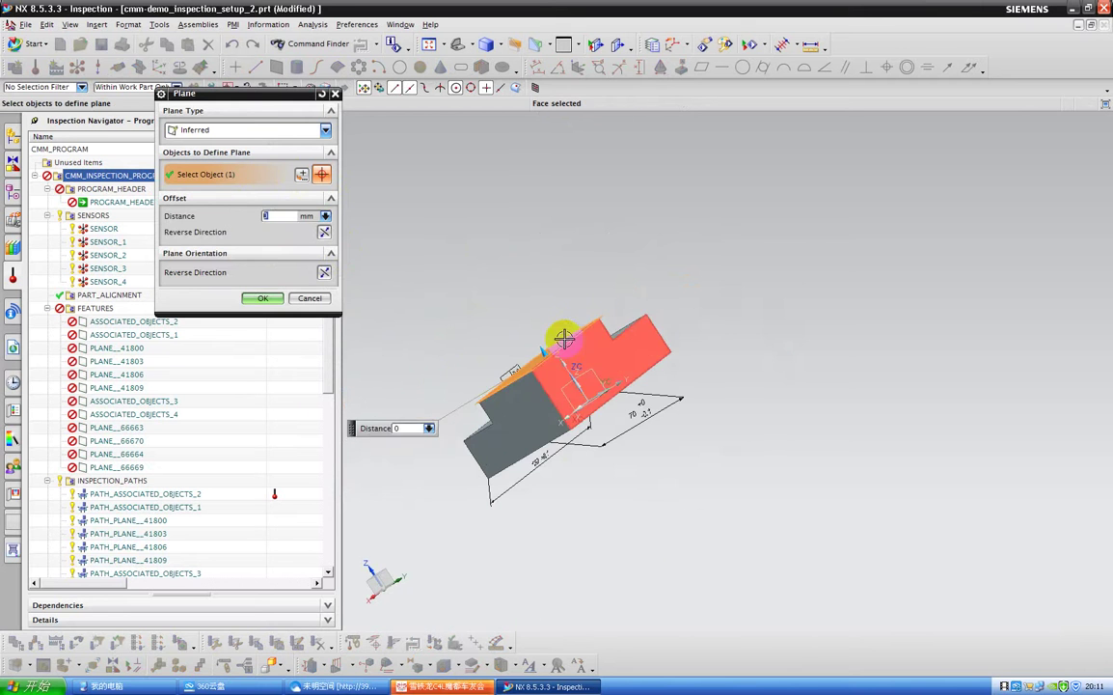
pyautogui.moveTo(536, 347); pyautogui.dragTo(527, 339)
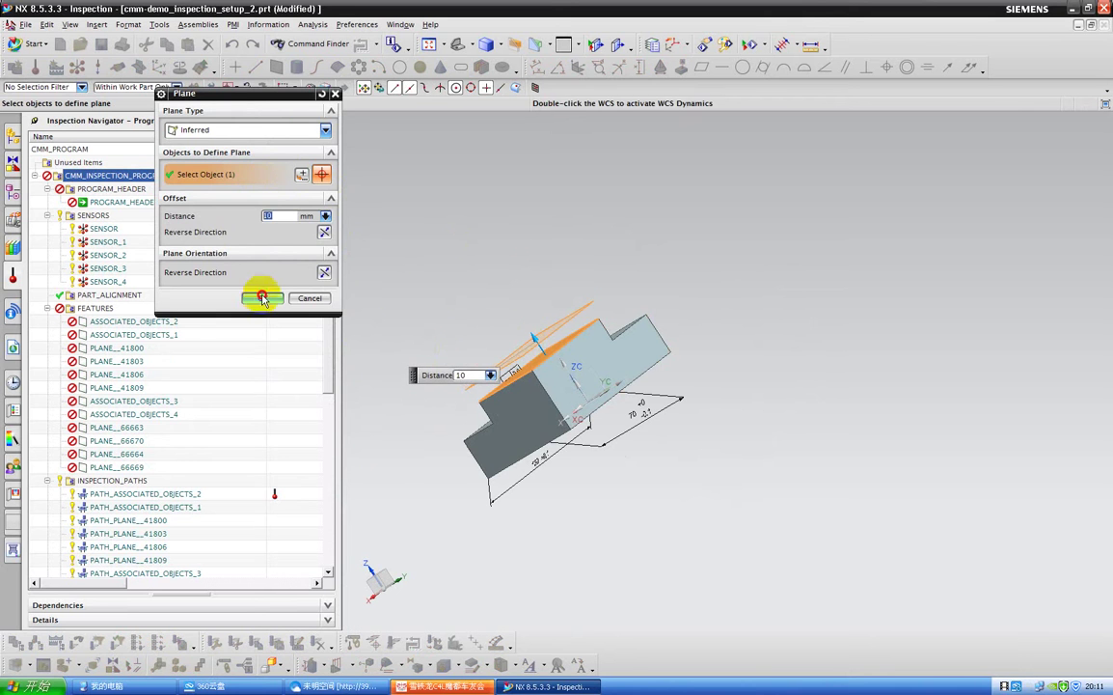
pyautogui.click(260, 298)
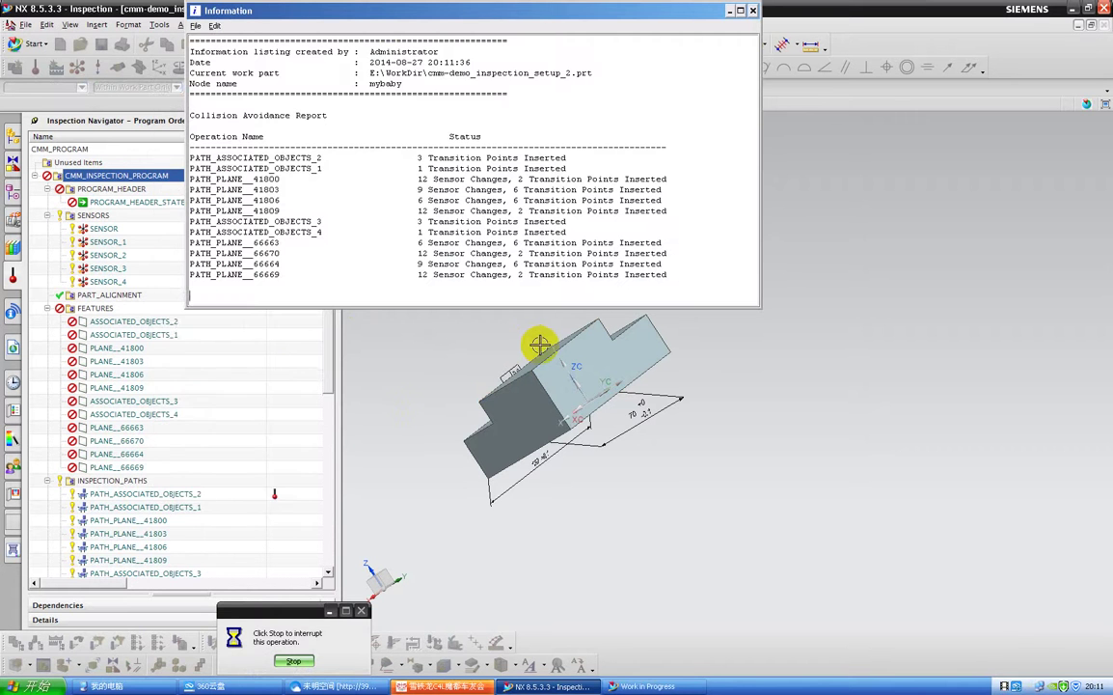
pyautogui.click(754, 11)
# Examine the inspection paths PATH_ASSOCIATED_OBJECTS_2, PATH_ASSOCIATED_OBJECTS_1 and PATH_PLANE__41800 on the workpiece
pyautogui.click(152, 538)
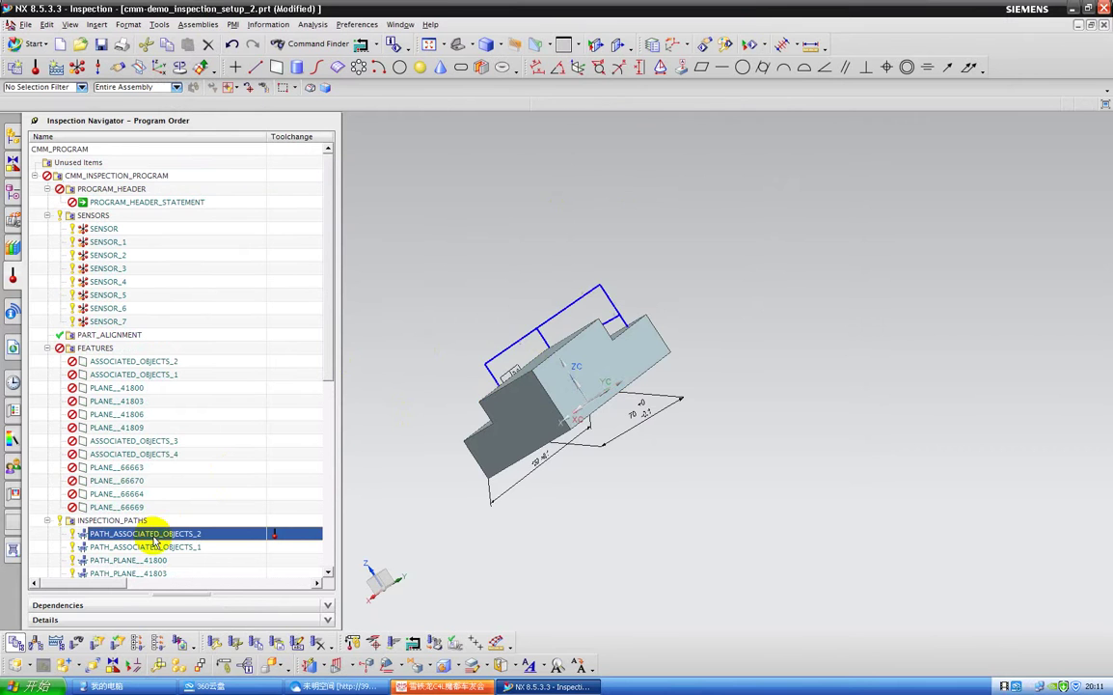
pyautogui.moveTo(727, 307); pyautogui.dragTo(591, 434, button='middle')
pyautogui.scroll(-3, 232, 482)
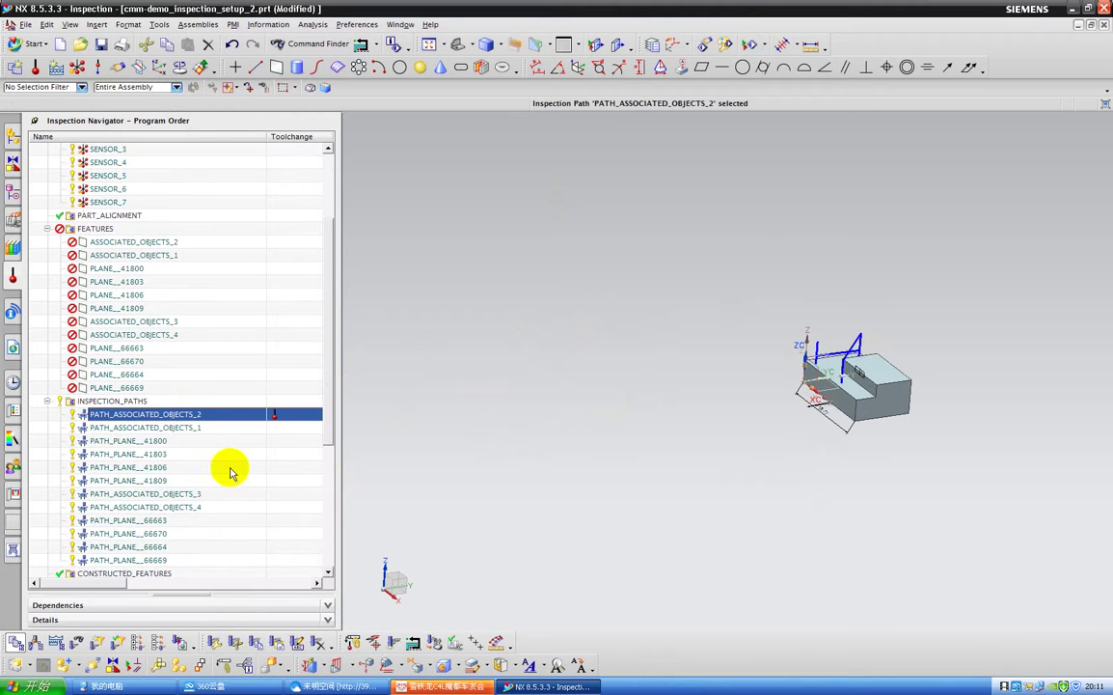
pyautogui.click(198, 428)
pyautogui.click(158, 441)
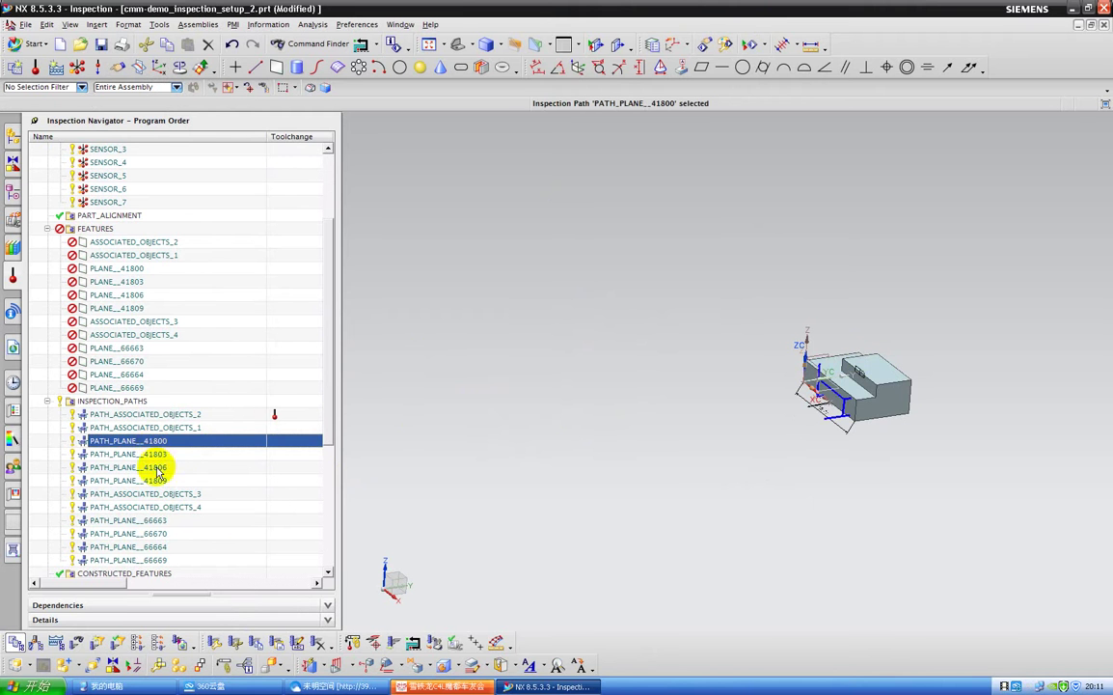
pyautogui.scroll(6, 772, 420)
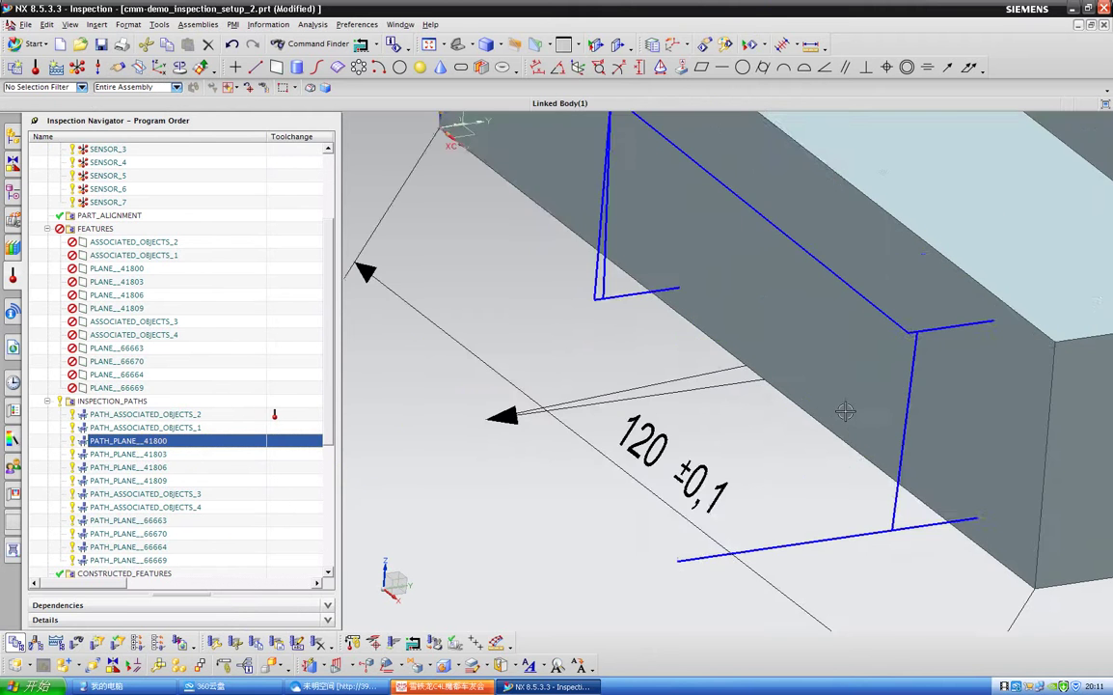
# Examine the inspection paths PATH_PLANE__41800 and PATH_PLANE__41803 around the workpiece
pyautogui.scroll(-1, 859, 407)
pyautogui.scroll(3, 839, 412)
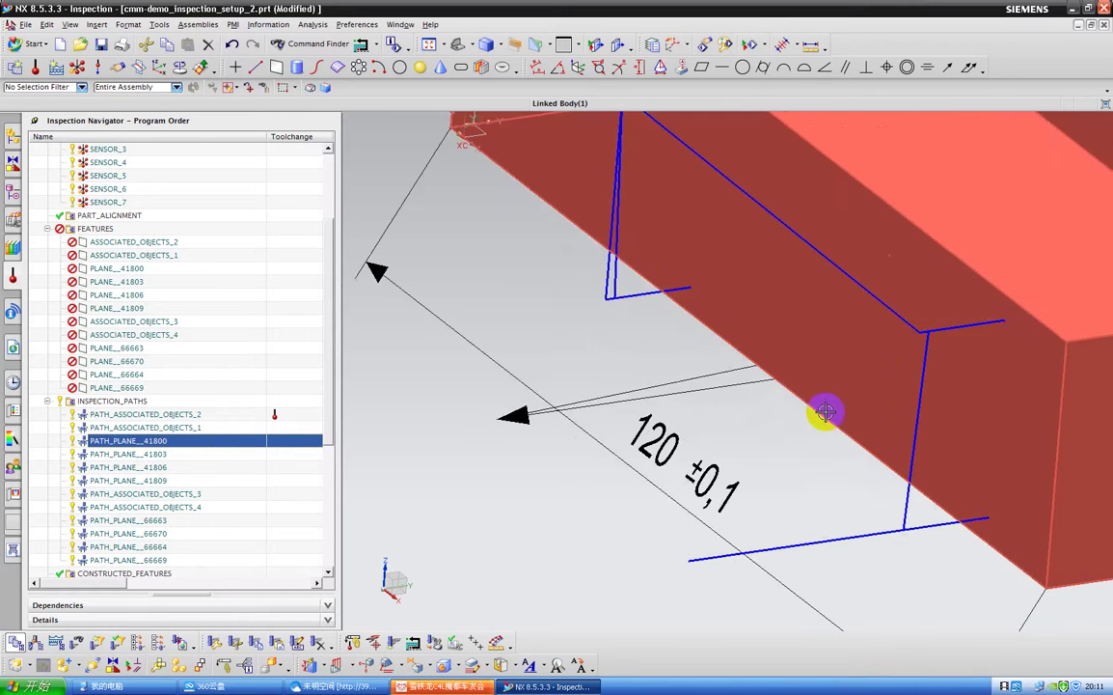
pyautogui.scroll(-5, 818, 411)
pyautogui.click(133, 453)
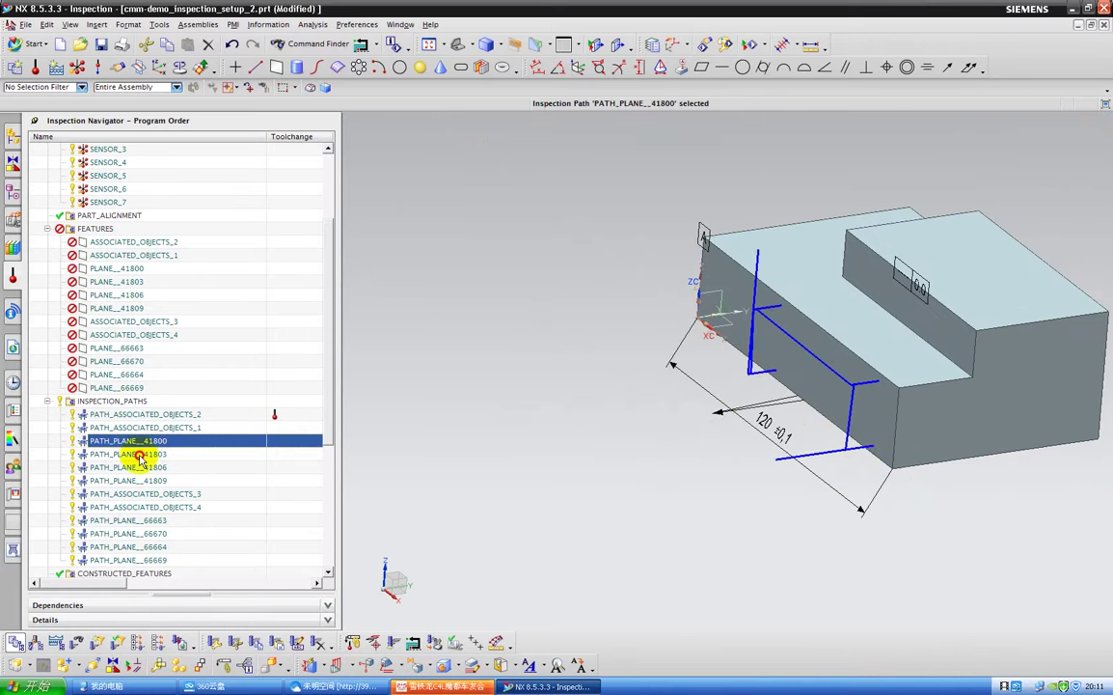
pyautogui.scroll(-3, 267, 455)
pyautogui.scroll(-5, 785, 373)
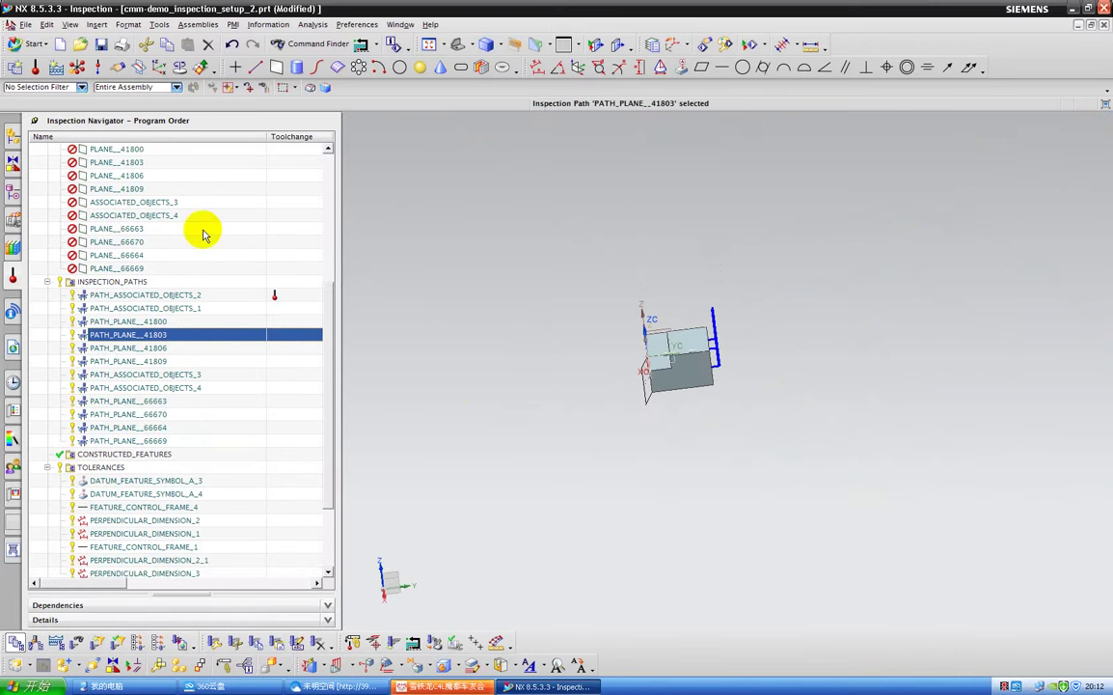
# Show the brown_sharpe_rotary component in the inspection setup assembly
pyautogui.click(12, 160)
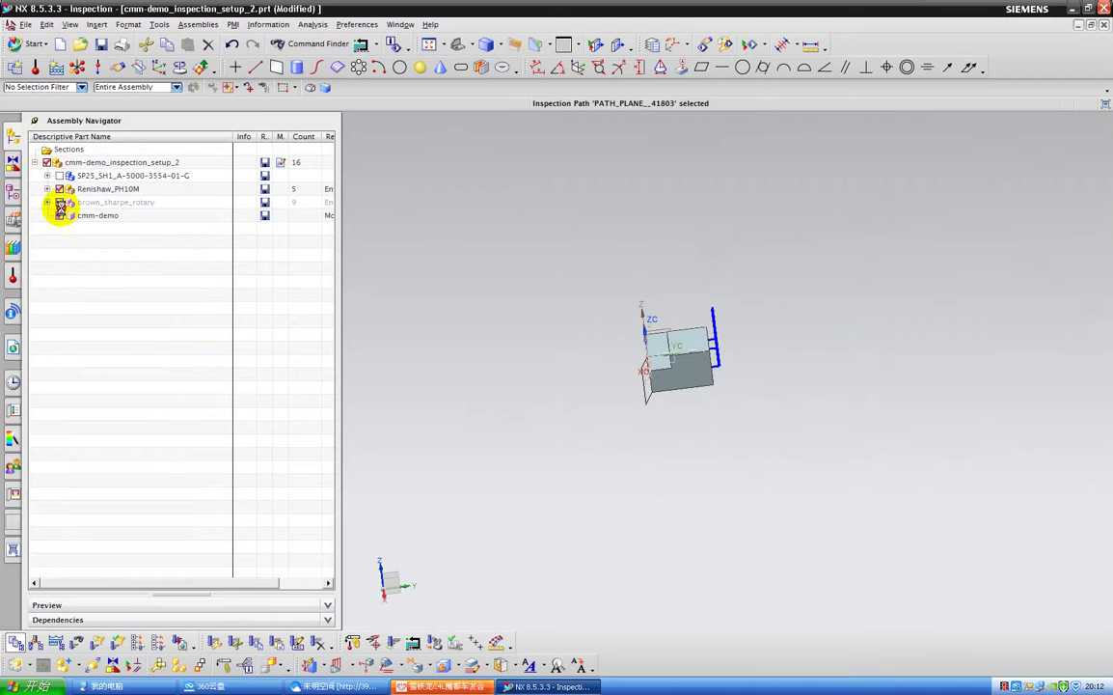
pyautogui.click(59, 203)
pyautogui.scroll(-5, 579, 349)
pyautogui.moveTo(579, 348); pyautogui.dragTo(593, 231, button='middle')
# Hide all datums in the setup assembly with Show and Hide
pyautogui.click(667, 44)
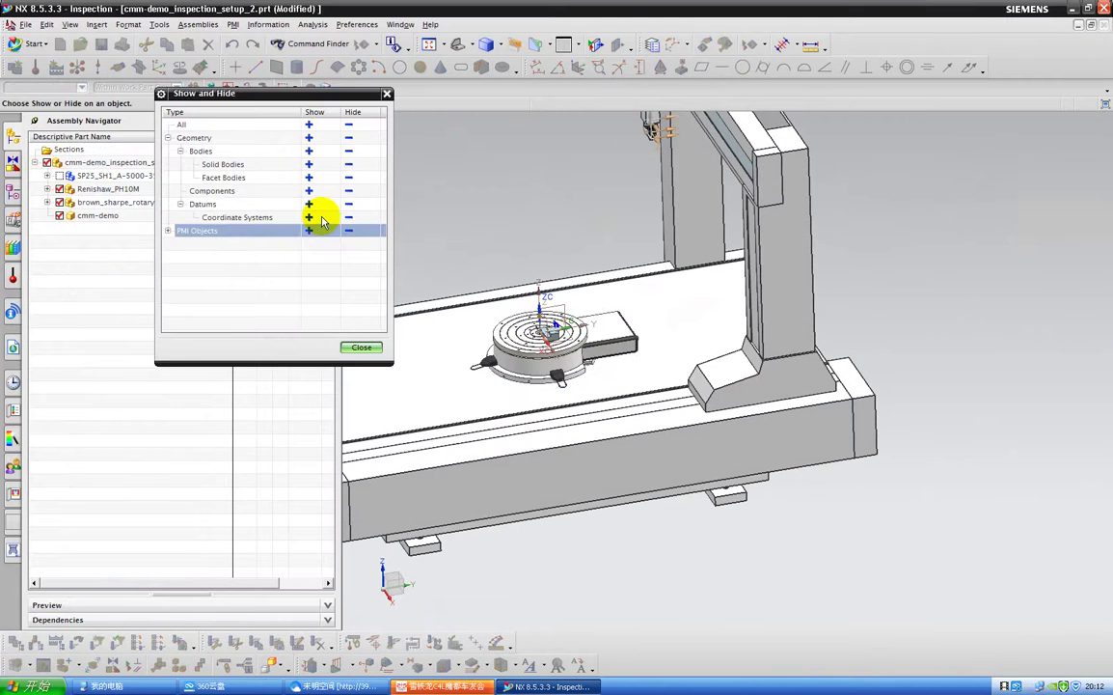
pyautogui.click(349, 204)
pyautogui.scroll(7, 532, 352)
pyautogui.scroll(-1, 366, 348)
pyautogui.click(360, 346)
pyautogui.scroll(-4, 613, 343)
# Switch the inspection program to Inspection Method View and set INSP-PLANE's U and V limit ends to 60%
pyautogui.click(13, 274)
pyautogui.scroll(6, 121, 328)
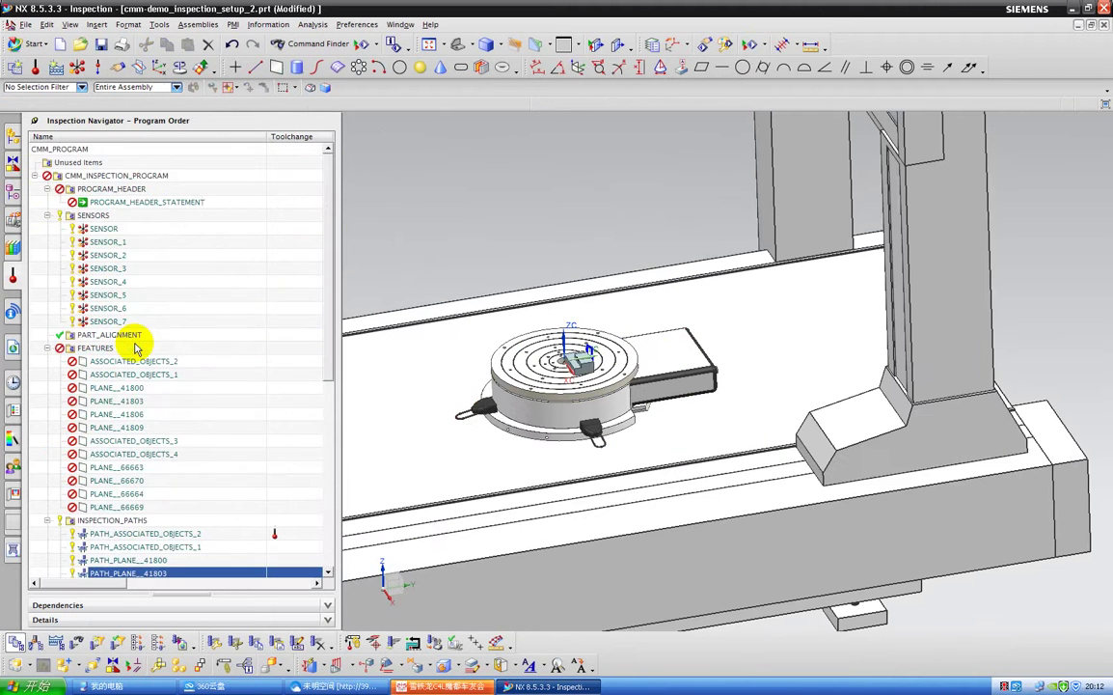
pyautogui.rightClick(56, 395)
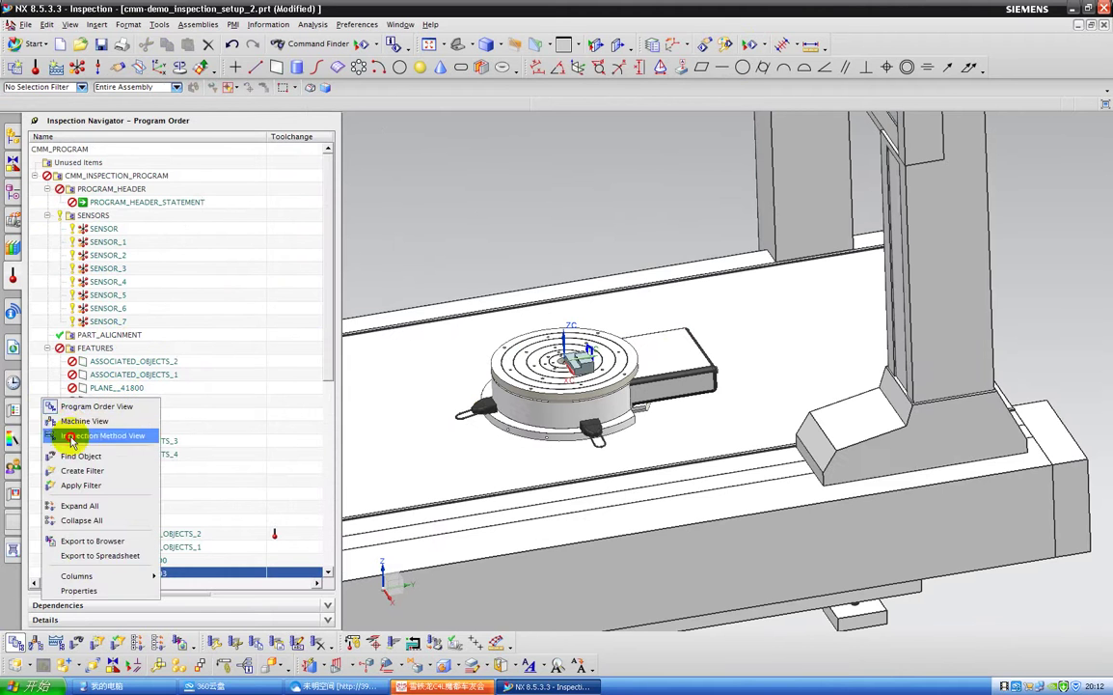
pyautogui.click(55, 438)
pyautogui.doubleClick(54, 189)
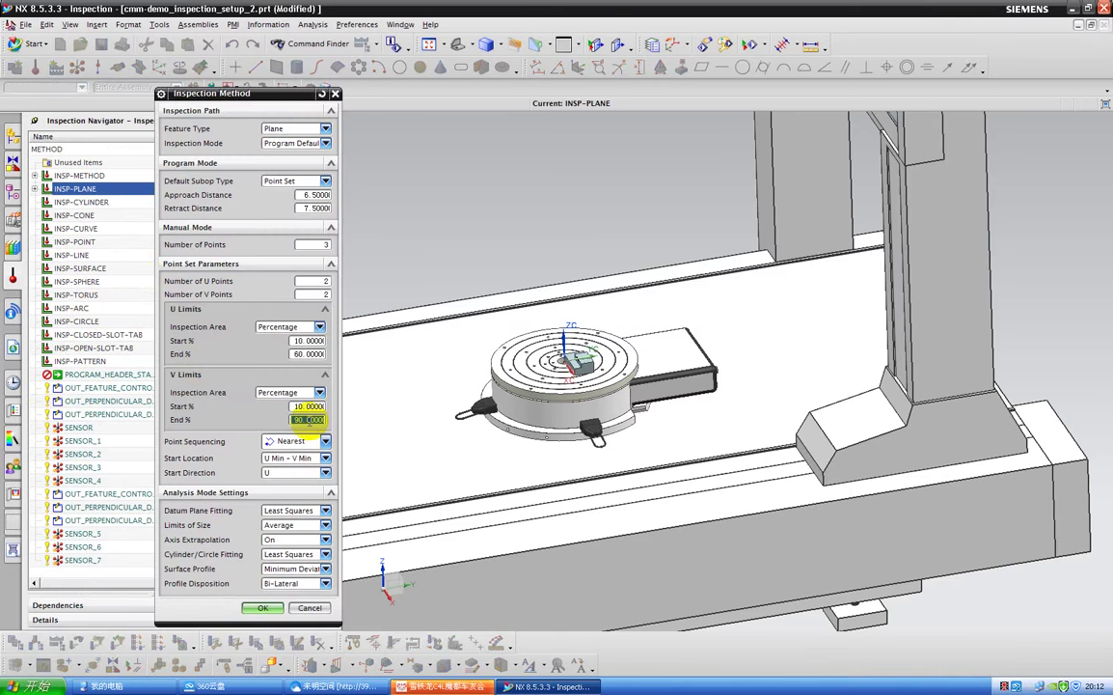
pyautogui.click(263, 607)
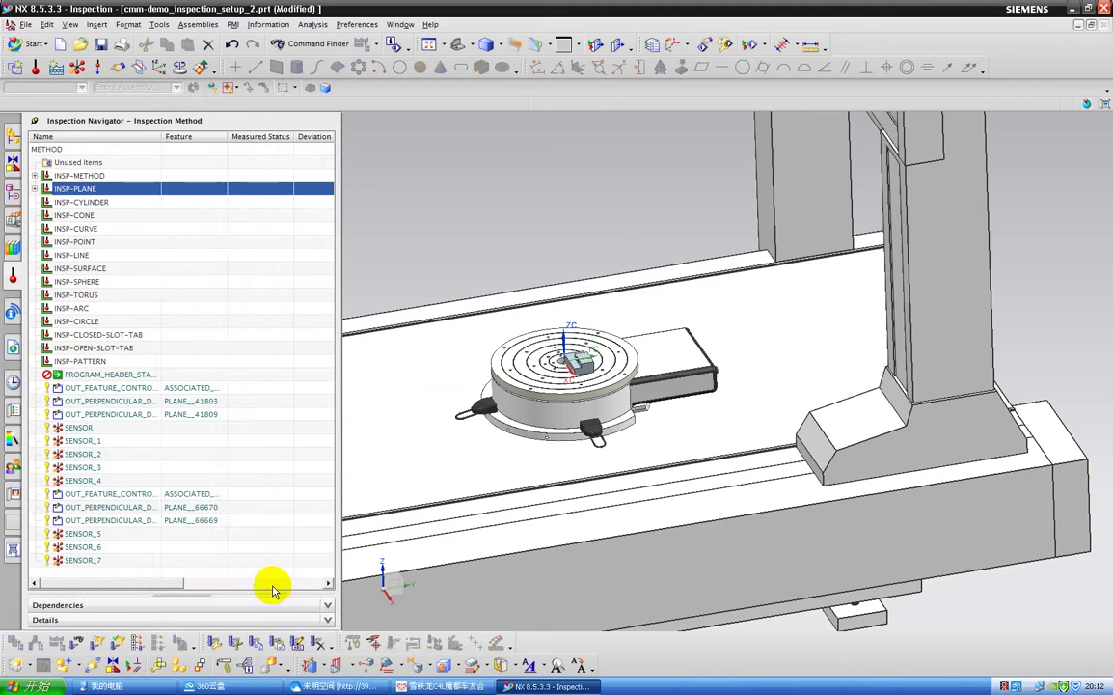
# Regenerate all inspection paths under INSP-PLANE and accept them
pyautogui.click(35, 188)
pyautogui.rightClick(80, 191)
pyautogui.click(597, 294)
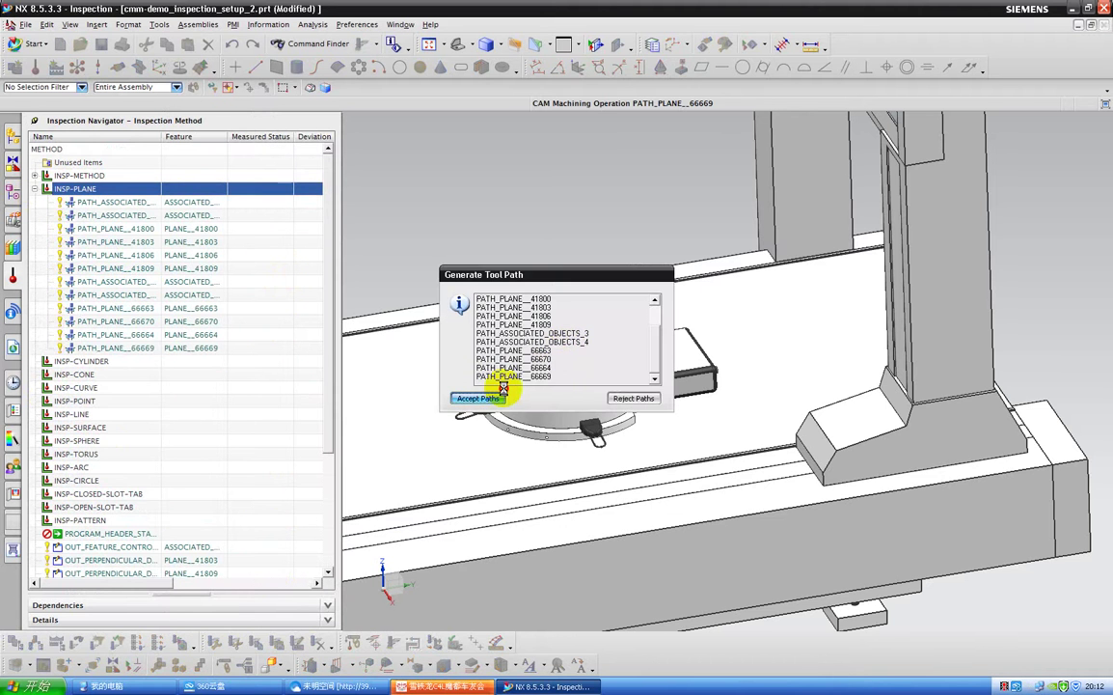
pyautogui.click(481, 399)
# Examine the regenerated paths on the workpiece and check the probe position in the PATH_PLANE__41800 definition
pyautogui.scroll(5, 578, 328)
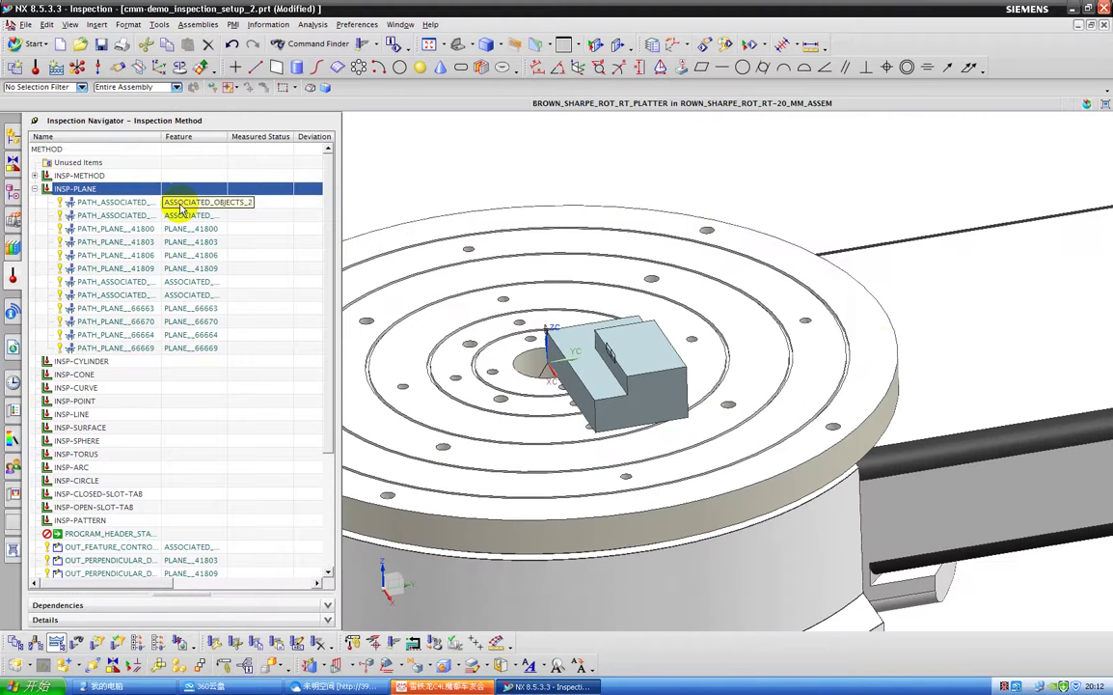
pyautogui.click(178, 204)
pyautogui.click(137, 215)
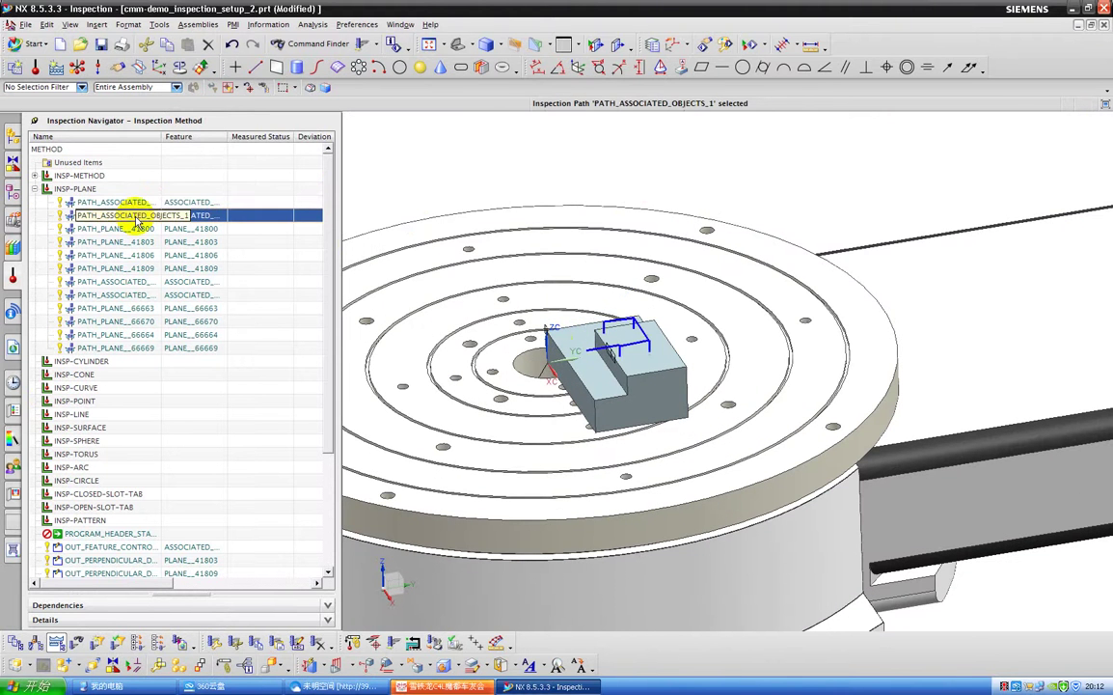
pyautogui.click(116, 227)
pyautogui.scroll(5, 646, 341)
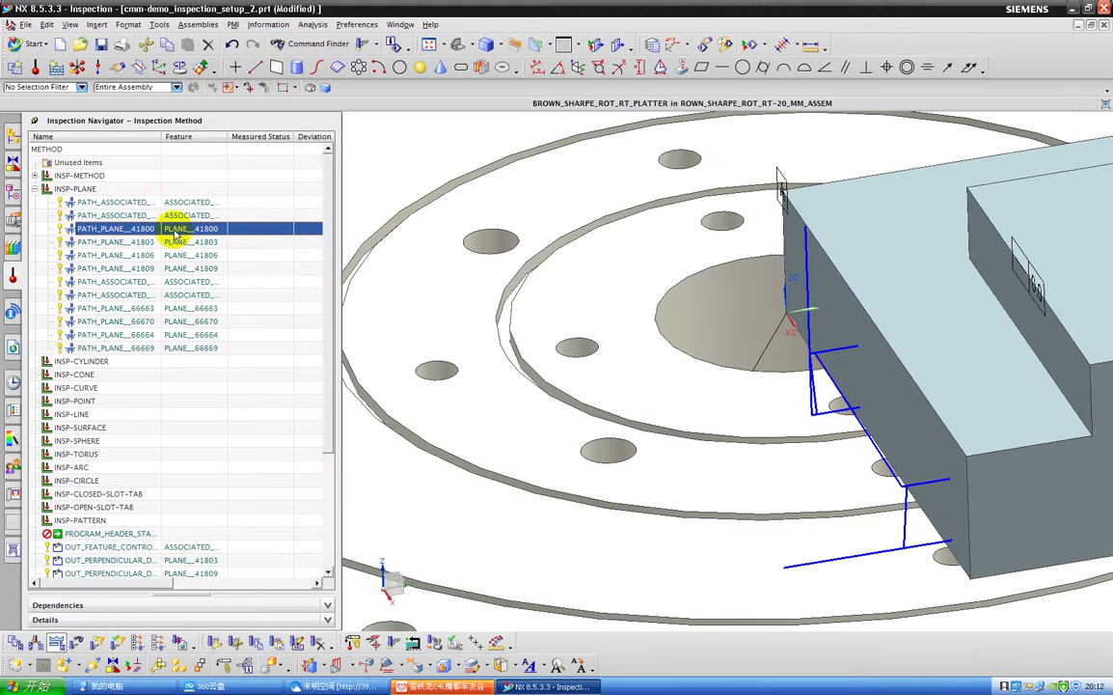
pyautogui.doubleClick(169, 229)
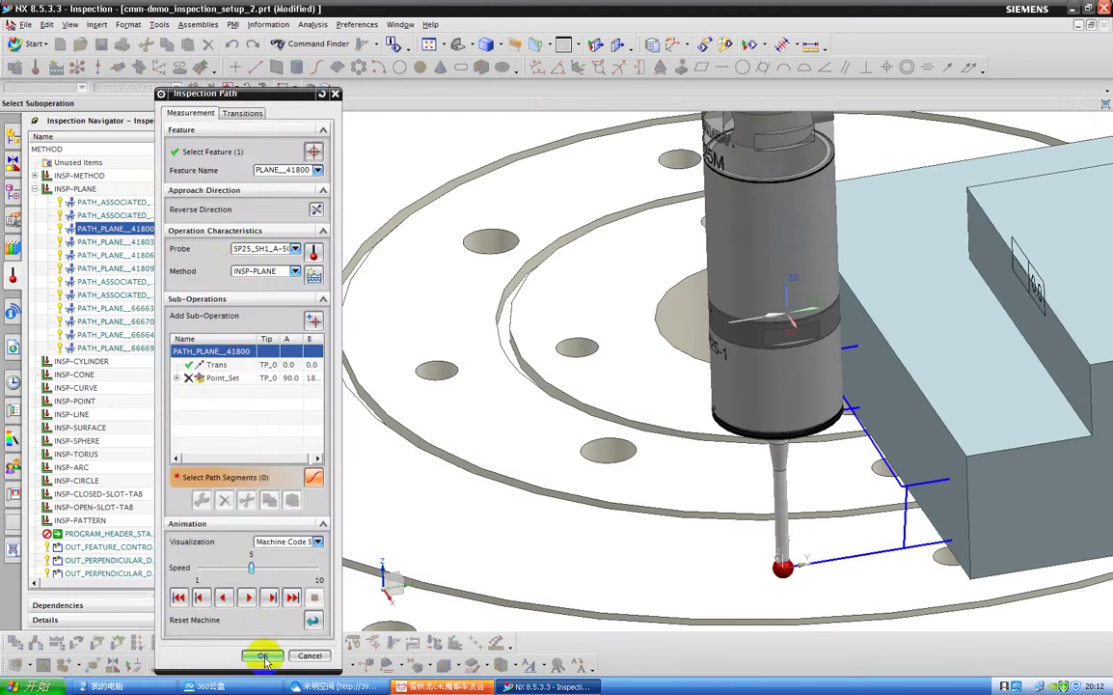
pyautogui.click(262, 653)
# Set the INSP-PLANE point set's U limits to 10–90% and V limits to 40–60%
pyautogui.doubleClick(82, 188)
pyautogui.click(307, 420)
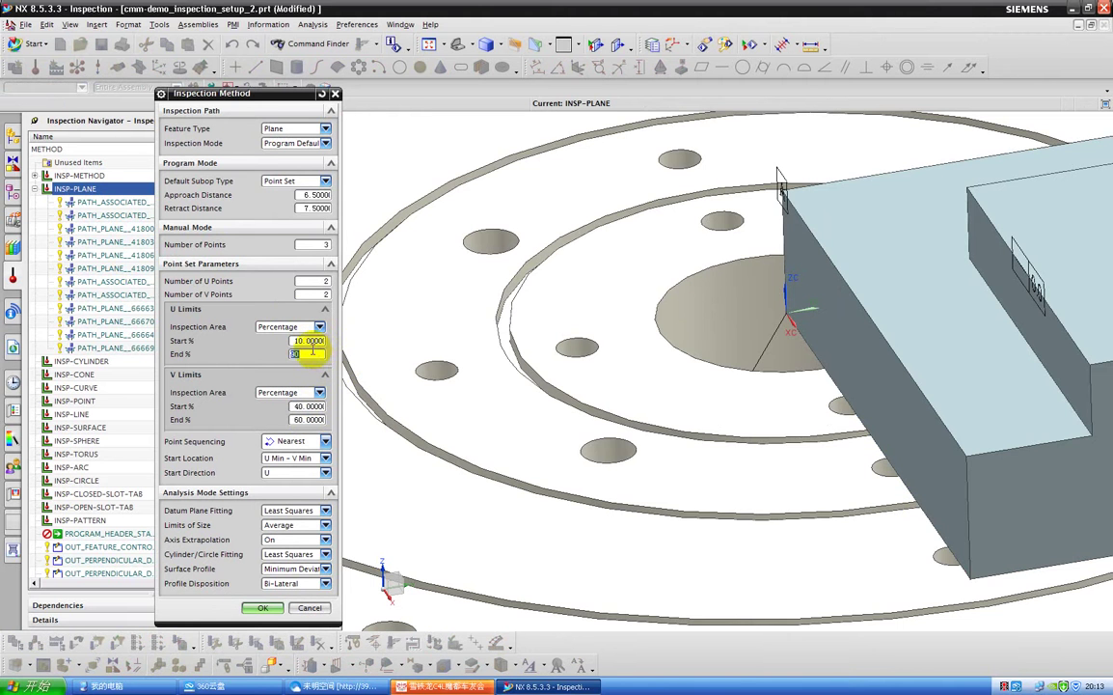
pyautogui.click(263, 609)
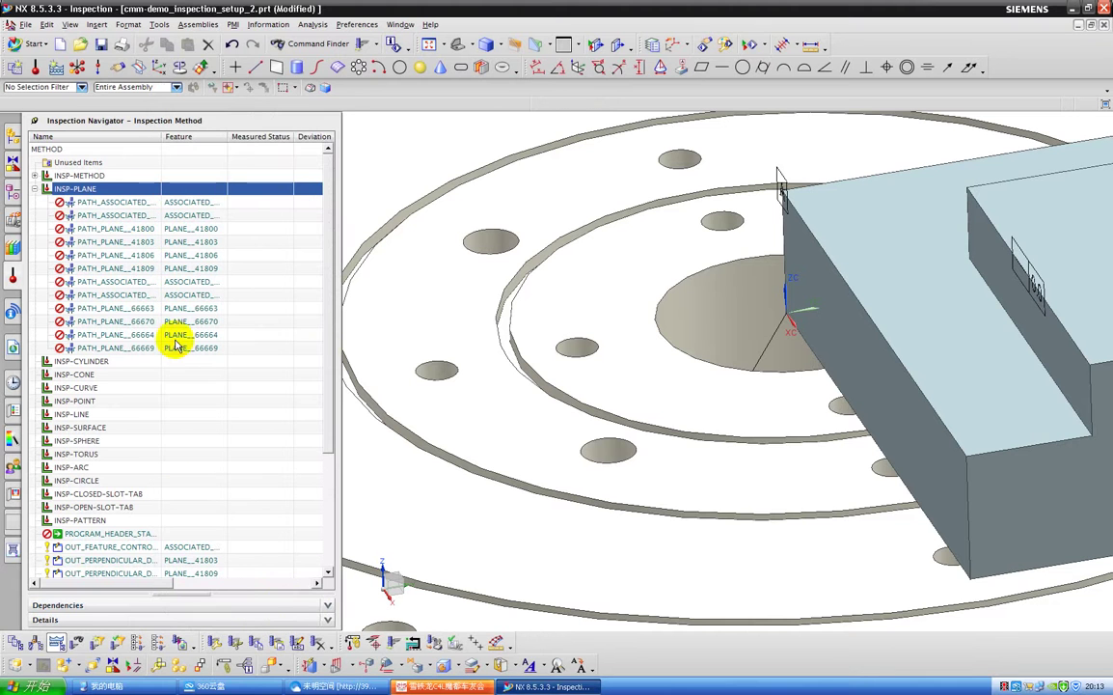
# Generate the INSP-PLANE paths with the revised limits, accept them and close the status report
pyautogui.rightClick(106, 189)
pyautogui.click(155, 276)
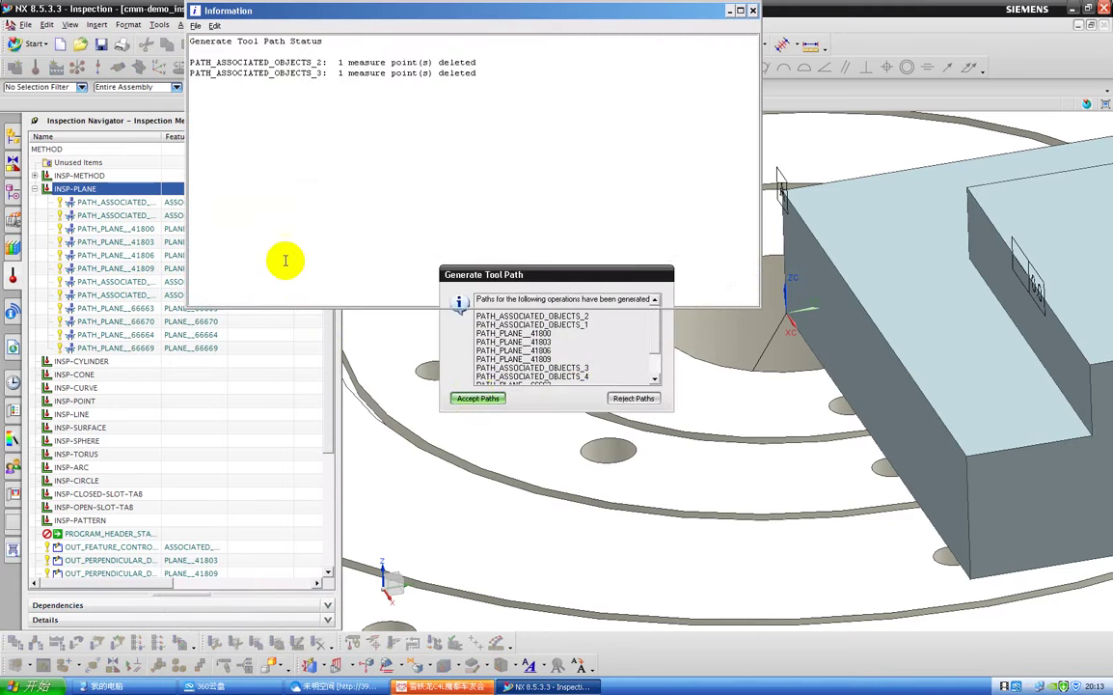
pyautogui.click(475, 397)
pyautogui.click(756, 11)
# Examine the new paths PATH_ASSOCIATED_OBJECTS_2, PATH_ASSOCIATED_OBJECTS_1, PATH_PLANE__41800 and PATH_PLANE__41803 around the workpiece
pyautogui.click(193, 203)
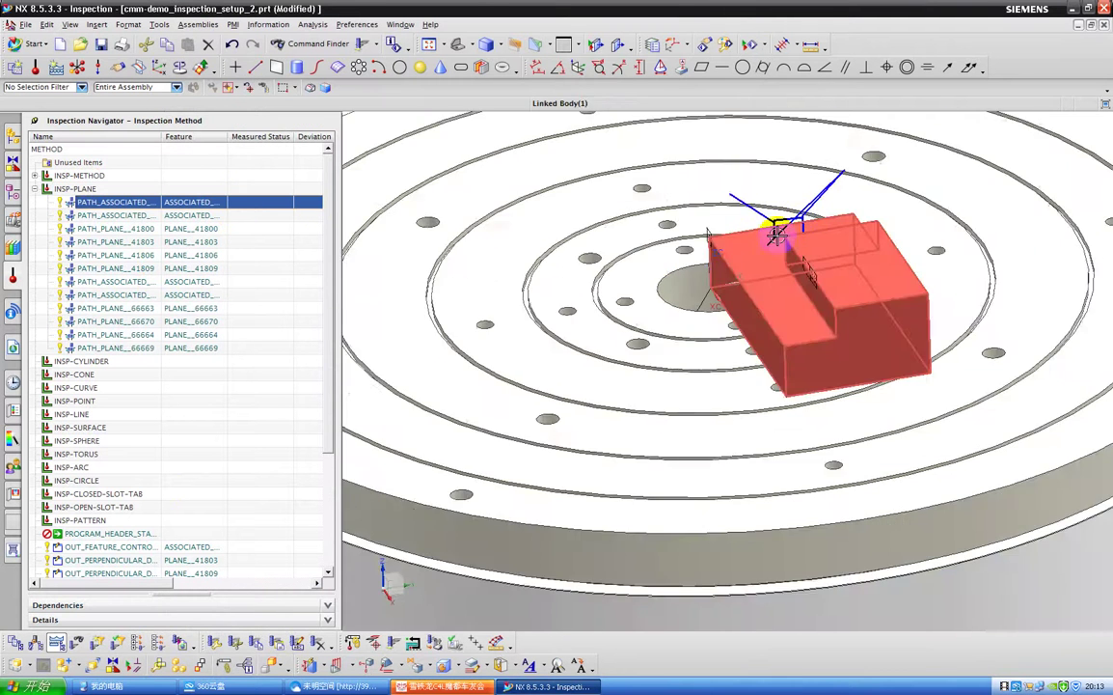
pyautogui.scroll(2, 734, 266)
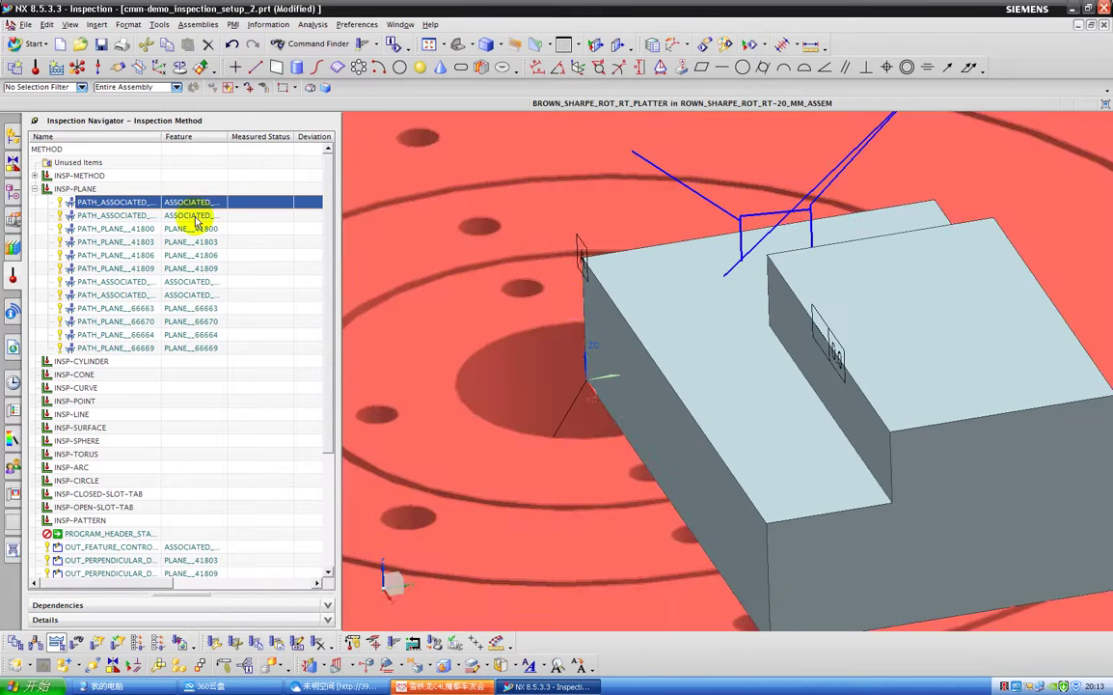
pyautogui.click(207, 215)
pyautogui.click(171, 229)
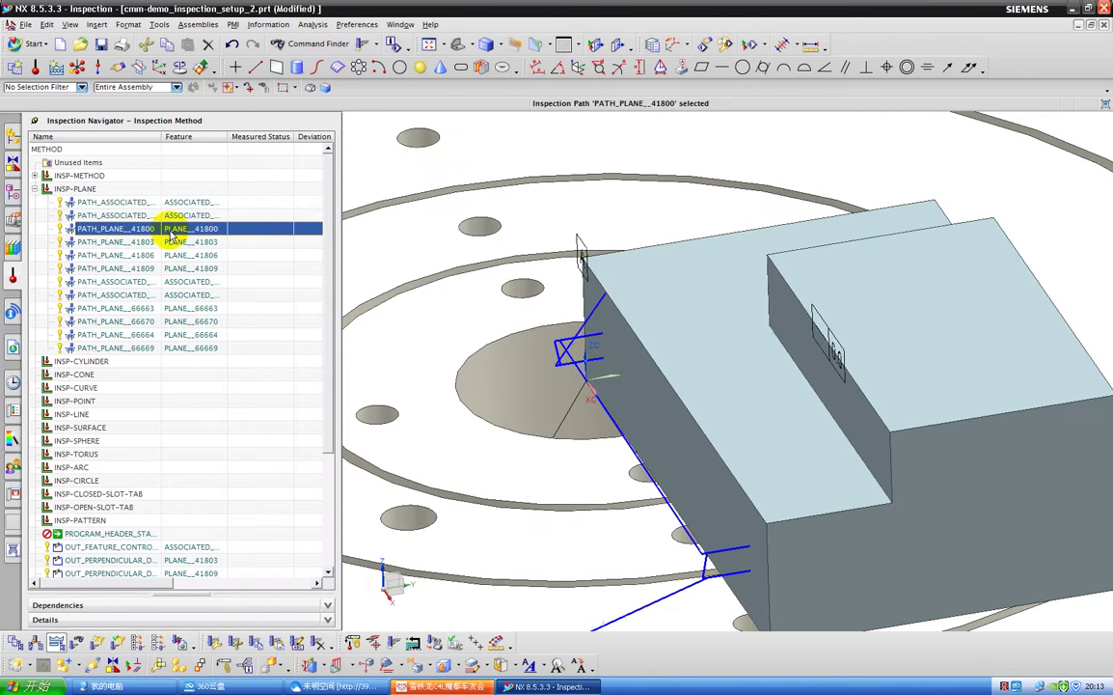
pyautogui.click(167, 241)
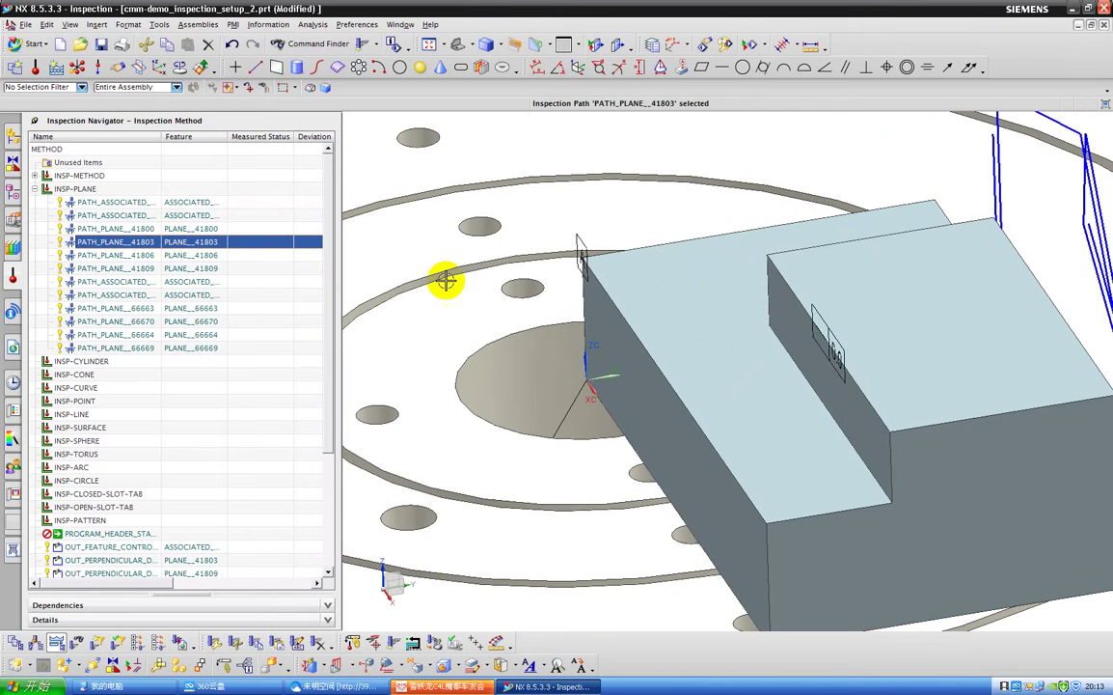
pyautogui.scroll(-4, 567, 306)
pyautogui.moveTo(608, 348); pyautogui.dragTo(1019, 299, button='middle')
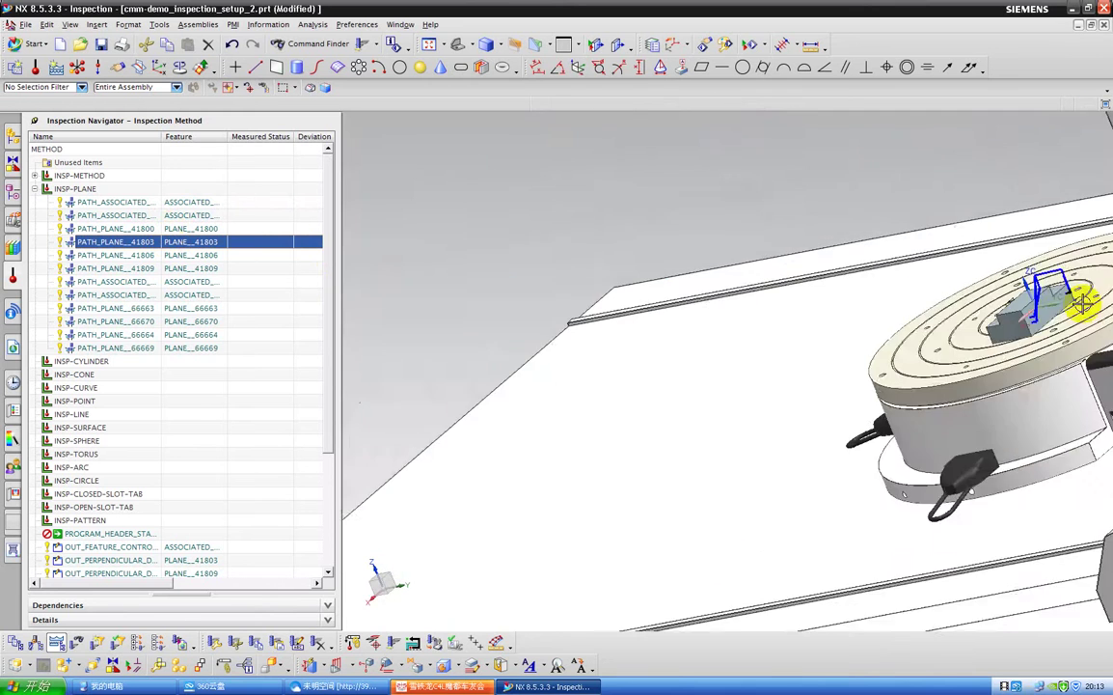
pyautogui.scroll(4, 1004, 270)
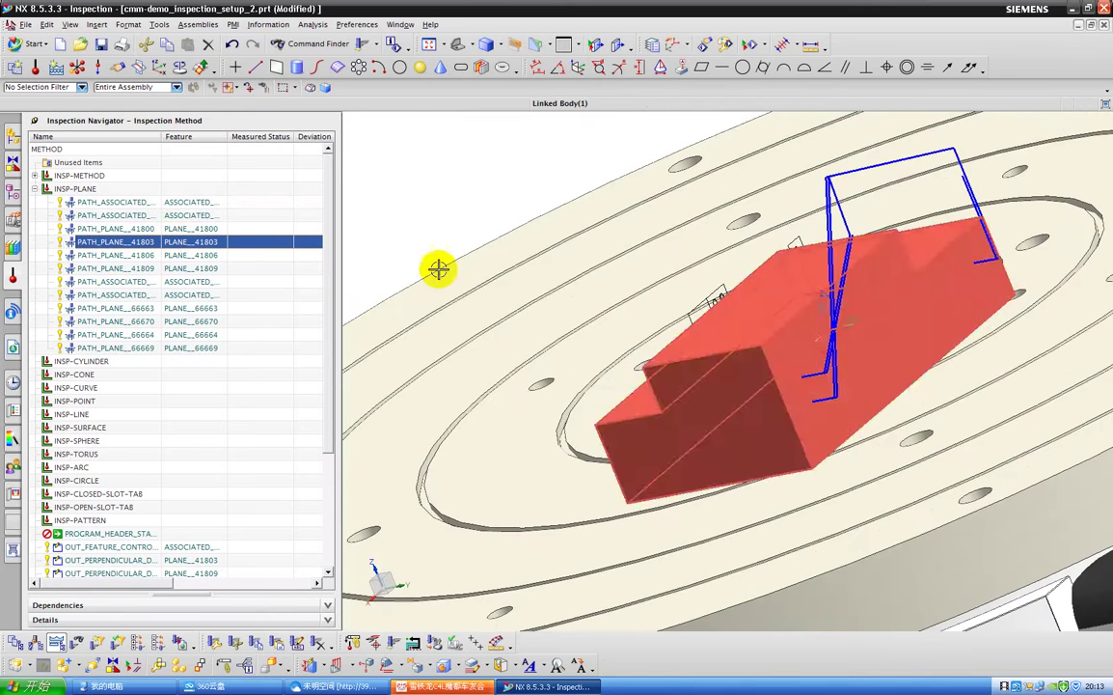
# Examine the paths PATH_PLANE__41806, PATH_PLANE__41809 and PATH_ASSOCIATED_OBJECTS_3 for clearance from the workpiece and rotary table
pyautogui.click(203, 253)
pyautogui.scroll(-5, 639, 325)
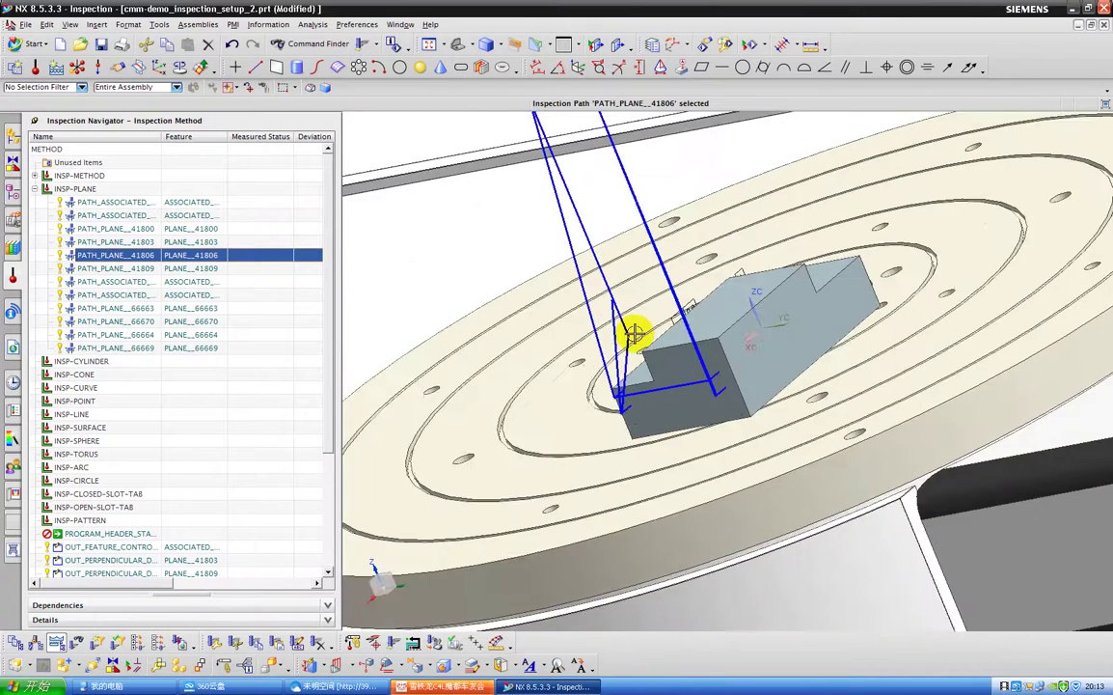
pyautogui.scroll(5, 574, 382)
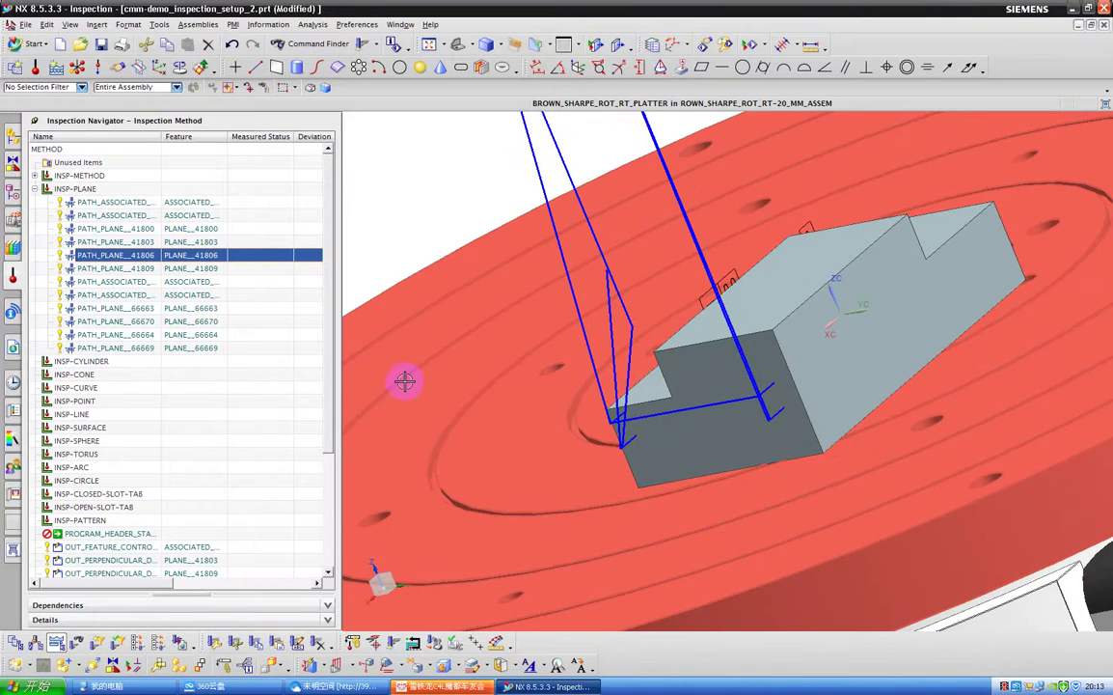
pyautogui.scroll(-3, 403, 384)
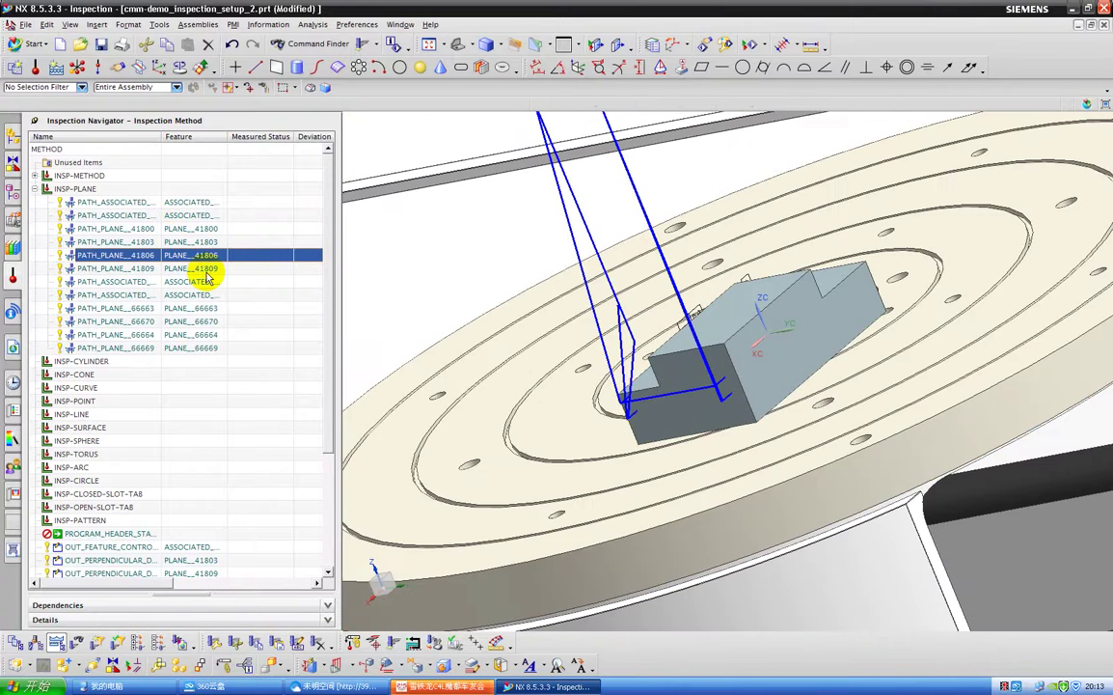
pyautogui.click(207, 269)
pyautogui.scroll(-2, 695, 303)
pyautogui.moveTo(696, 303); pyautogui.dragTo(832, 335, button='middle')
pyautogui.scroll(5, 831, 334)
pyautogui.moveTo(589, 427); pyautogui.dragTo(517, 393, button='middle')
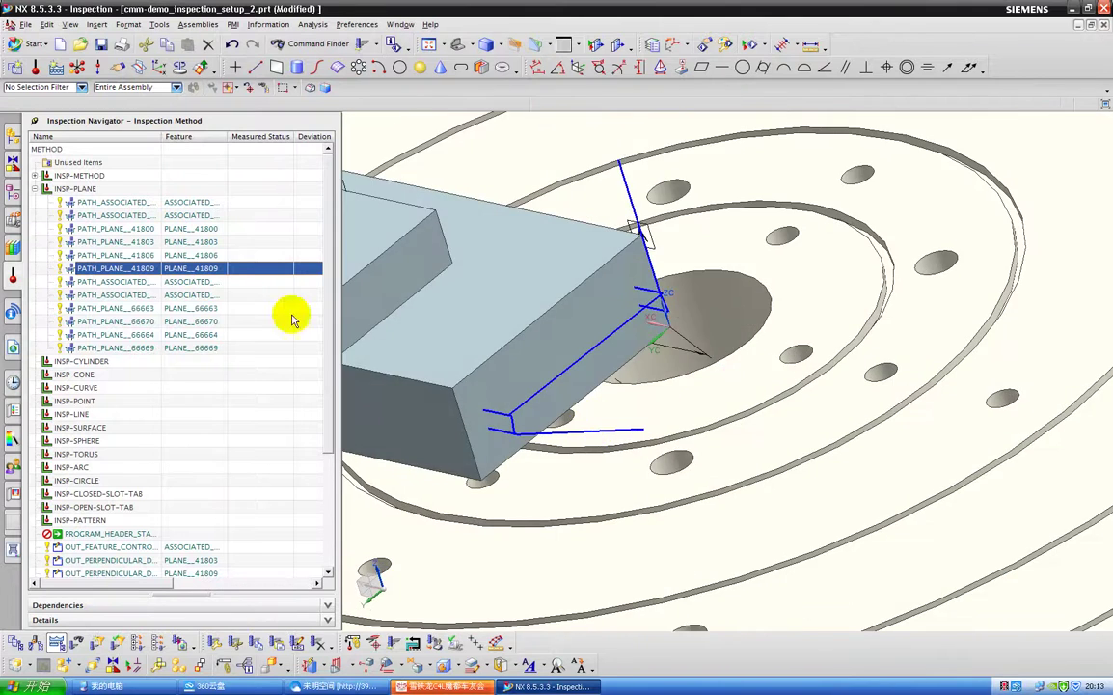
pyautogui.click(145, 282)
pyautogui.scroll(-3, 497, 309)
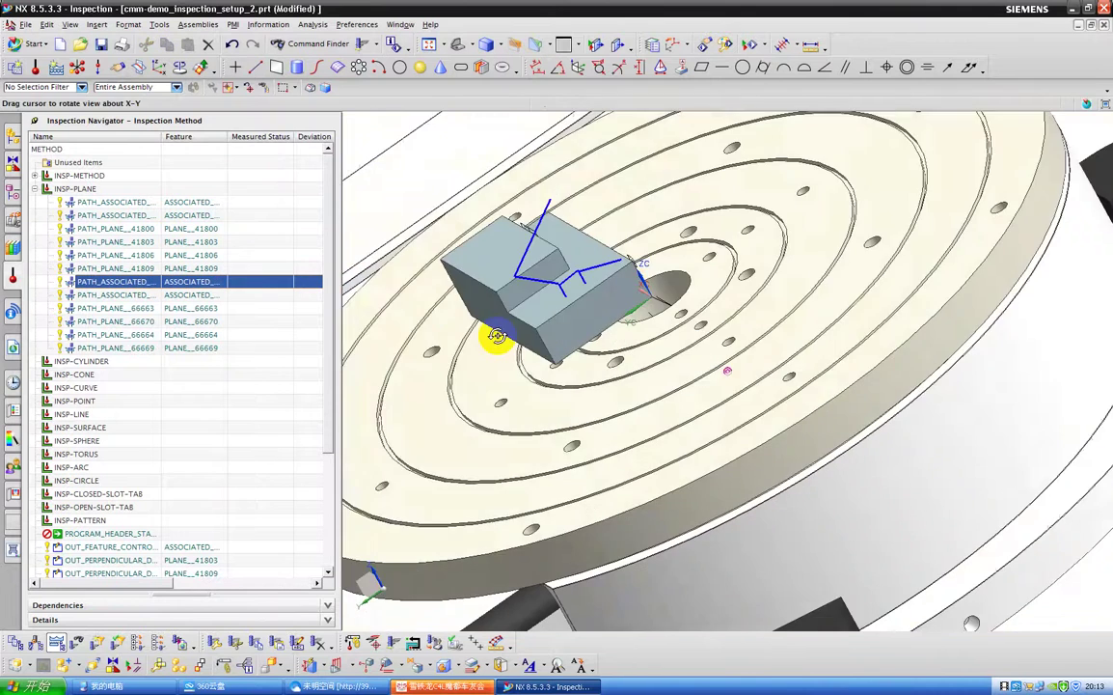